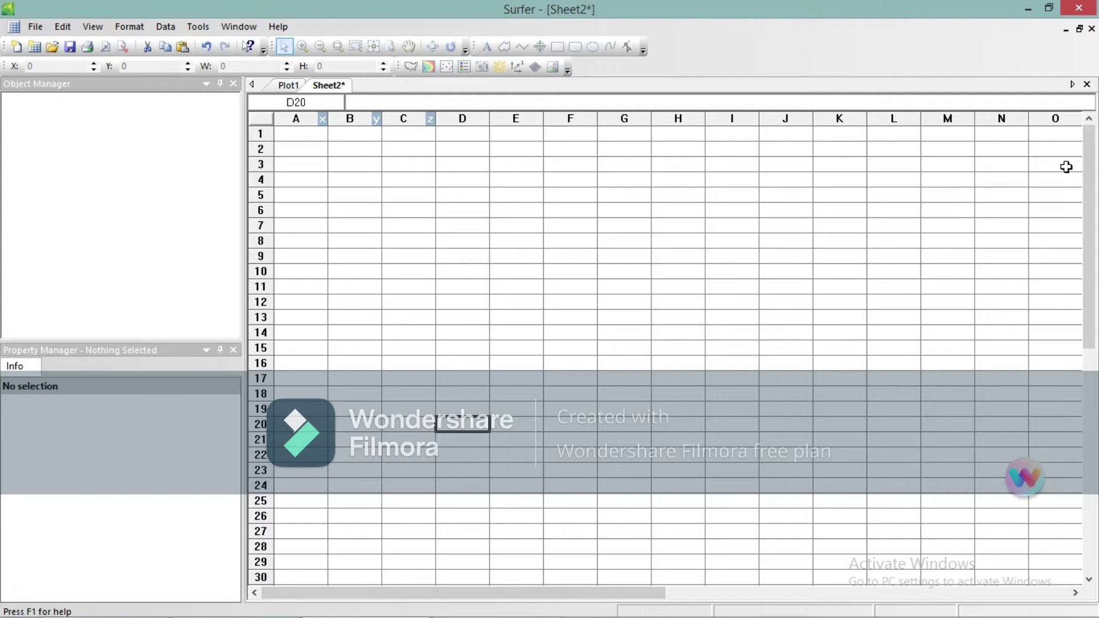
Step: In the Excel workbook, select the Northings, Eastings and gravity values in B2:D147
{"action": "left_click", "coordinate": [1092, 140]}
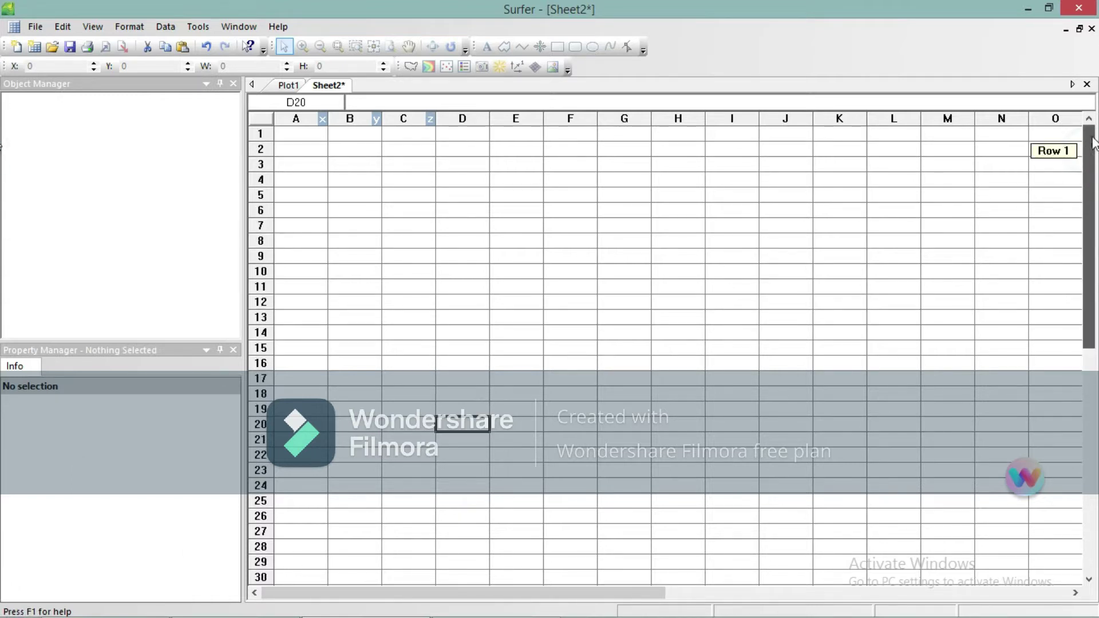
{"action": "left_click", "coordinate": [301, 147]}
{"action": "left_click", "coordinate": [384, 129]}
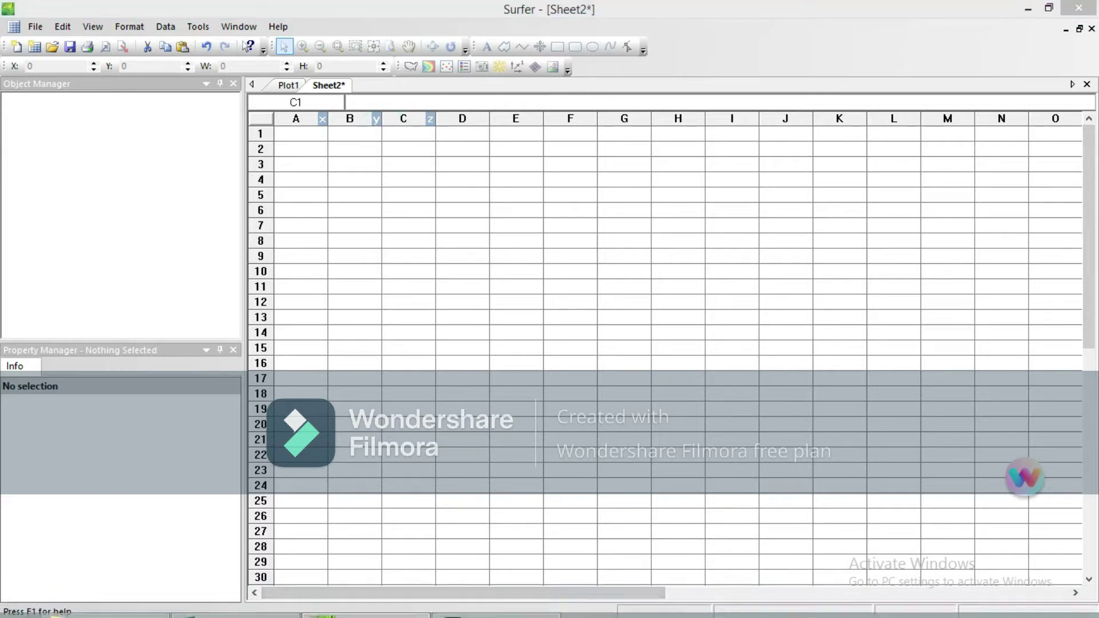
{"action": "left_click", "coordinate": [235, 602]}
{"action": "left_click", "coordinate": [568, 300]}
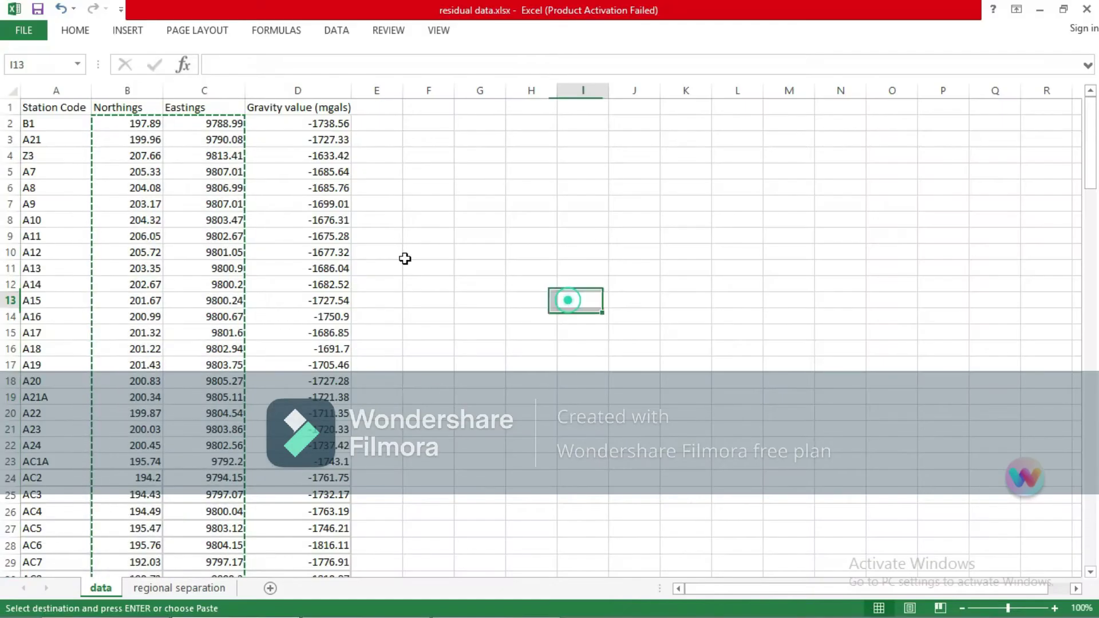
{"action": "left_click", "coordinate": [111, 121]}
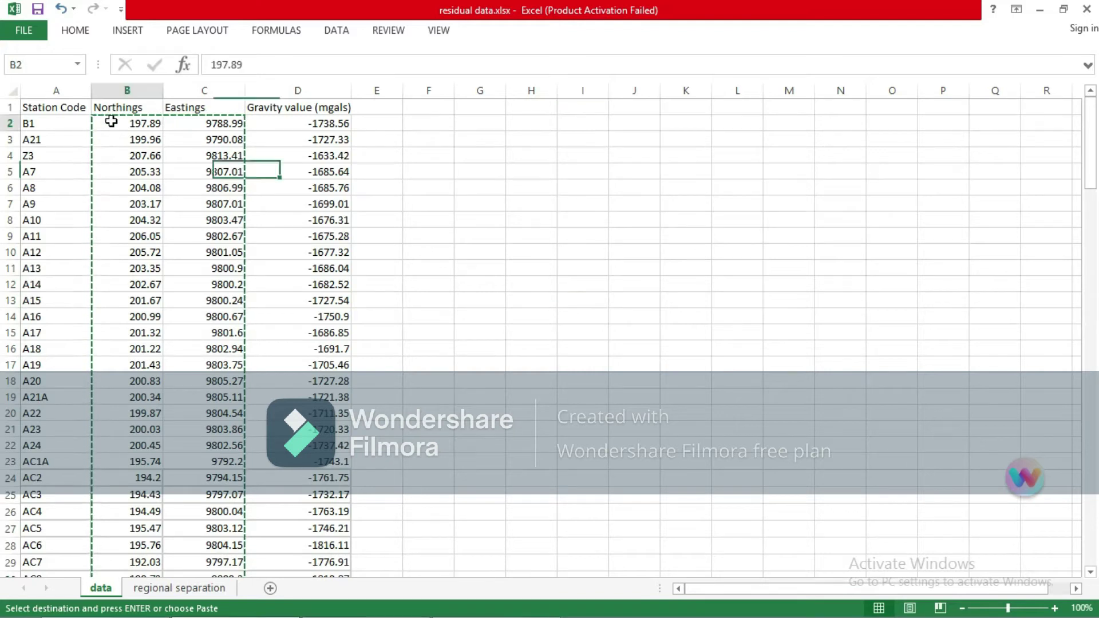
{"action": "left_click_drag", "start_coordinate": [111, 122], "coordinate": [332, 511]}
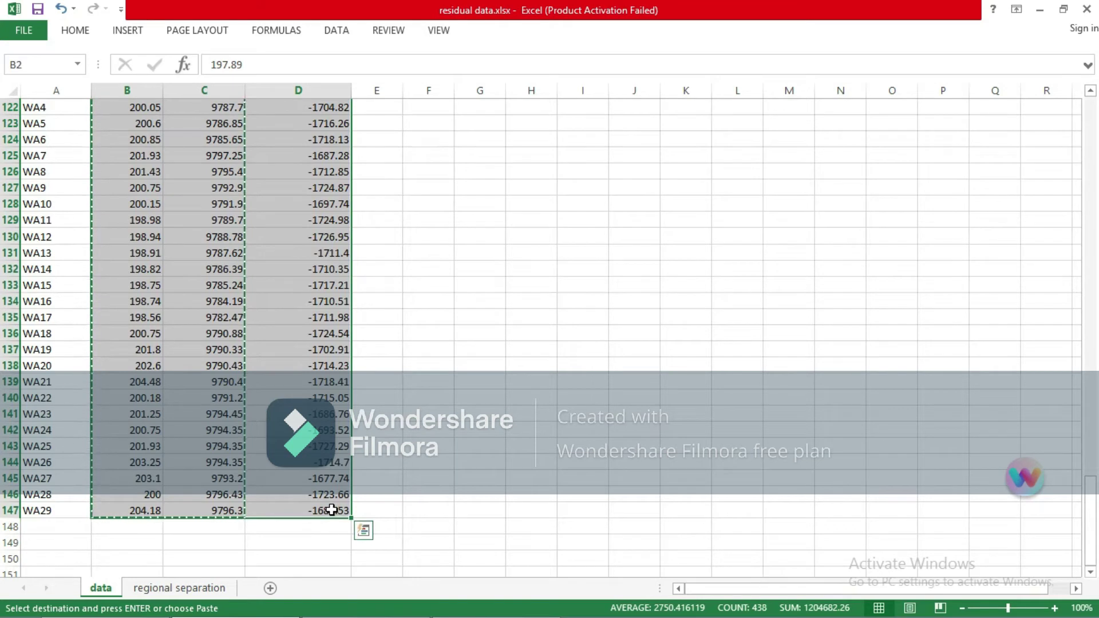
Step: Paste the copied coordinates and gravity values into the Surfer worksheet starting at cell A1
{"action": "mouse_move", "coordinate": [324, 616]}
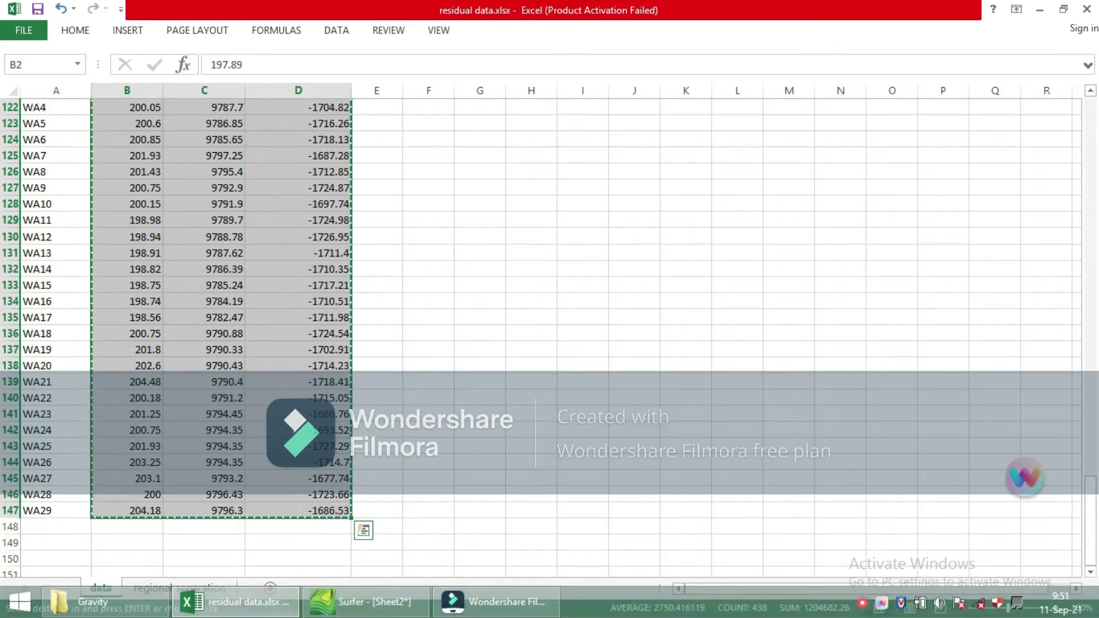
{"action": "left_click", "coordinate": [357, 604]}
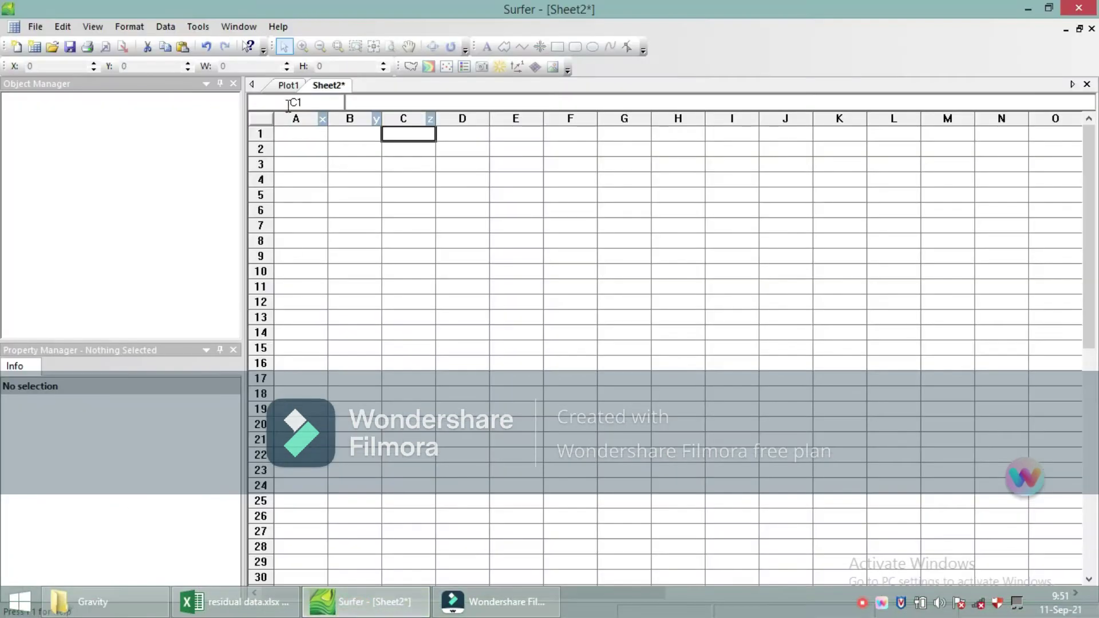
{"action": "left_click", "coordinate": [296, 135]}
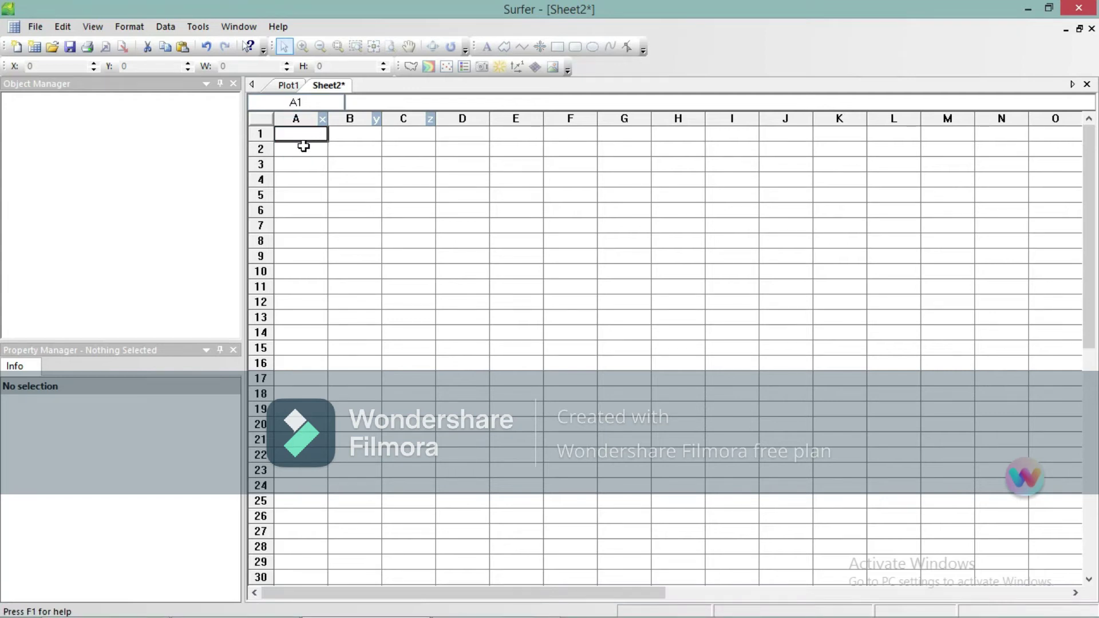
{"action": "key", "text": "ctrl+v"}
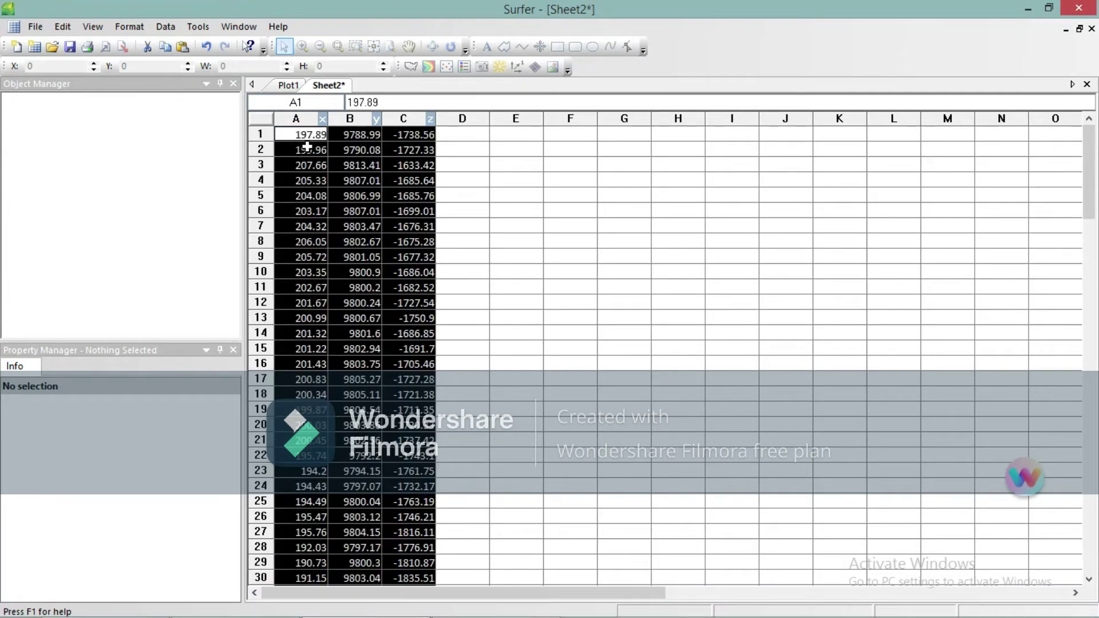
{"action": "left_click", "coordinate": [543, 240]}
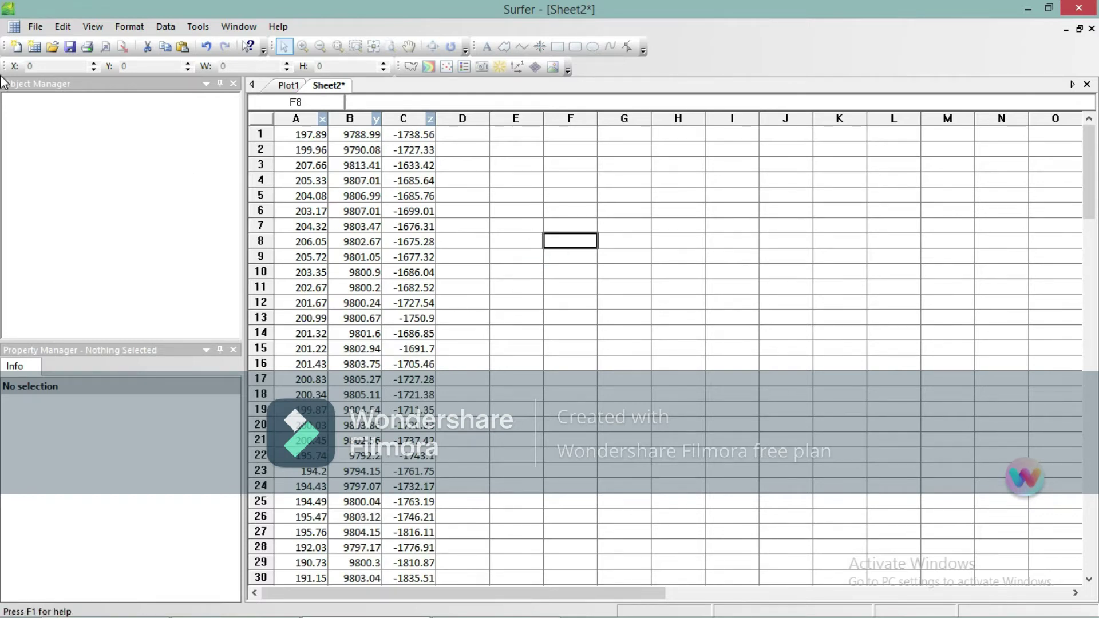
Step: Save the worksheet as Trial.dat in DAT format with a comma delimiter
{"action": "left_click", "coordinate": [35, 27]}
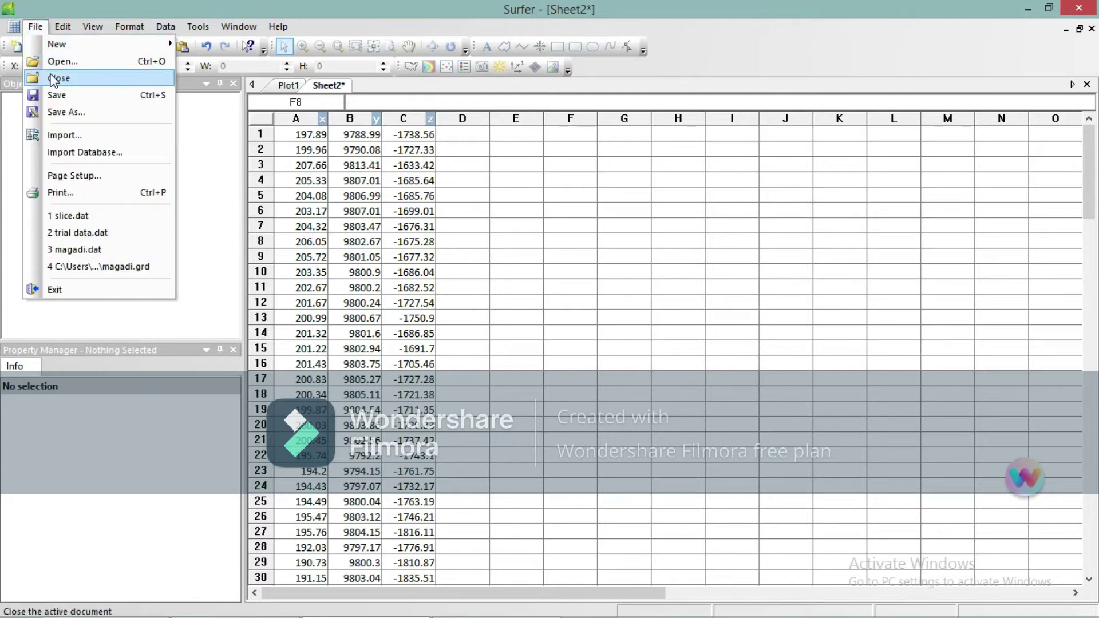
{"action": "left_click", "coordinate": [68, 112]}
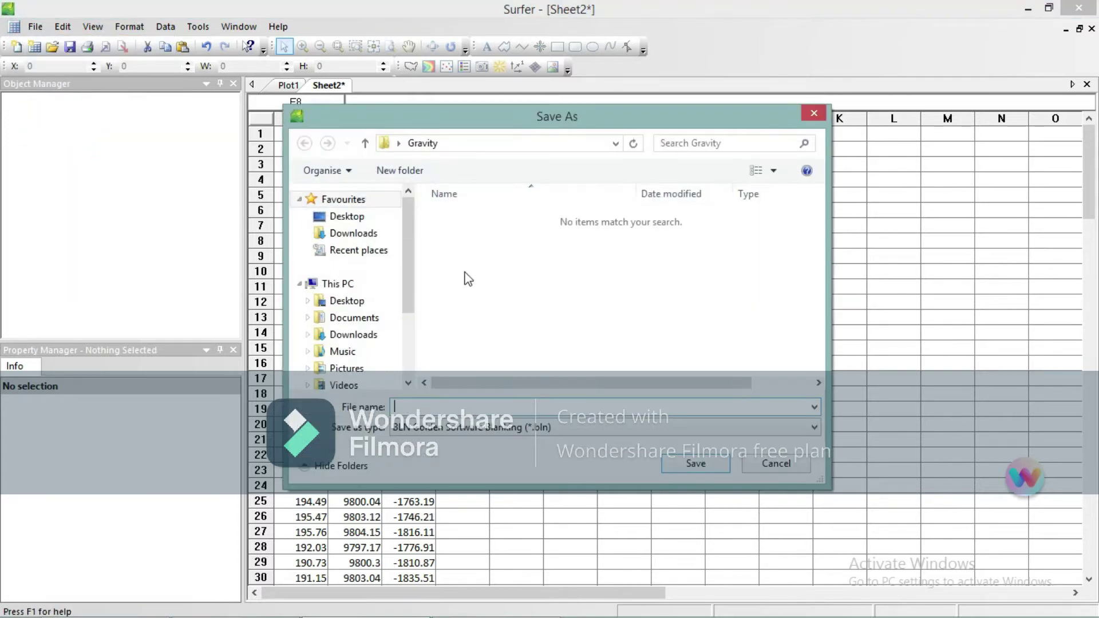
{"action": "left_click", "coordinate": [451, 427]}
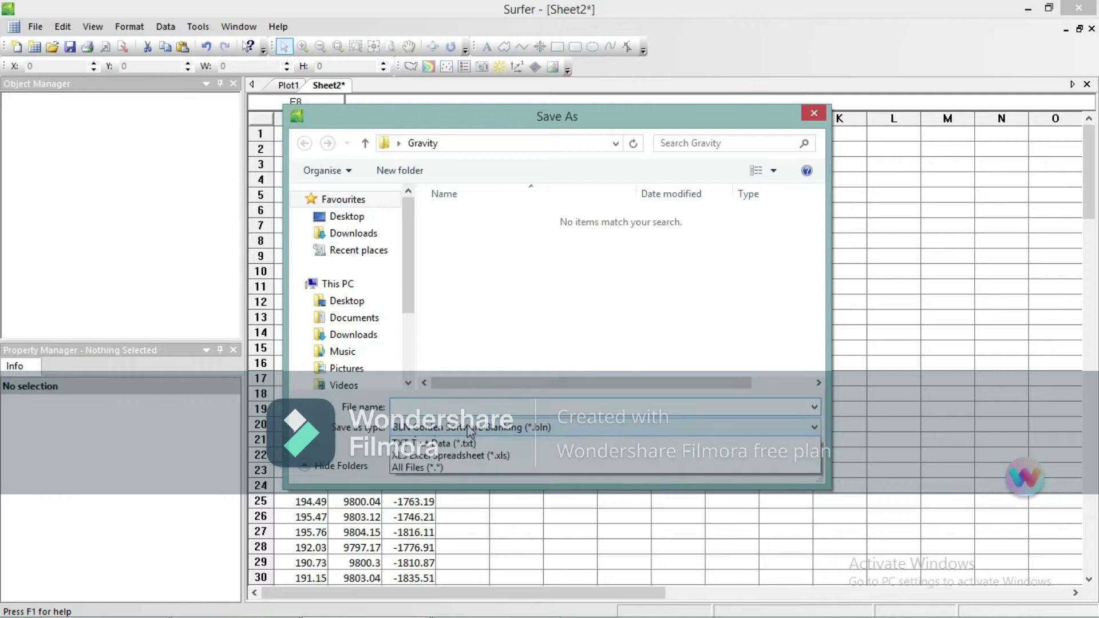
{"action": "left_click", "coordinate": [463, 480]}
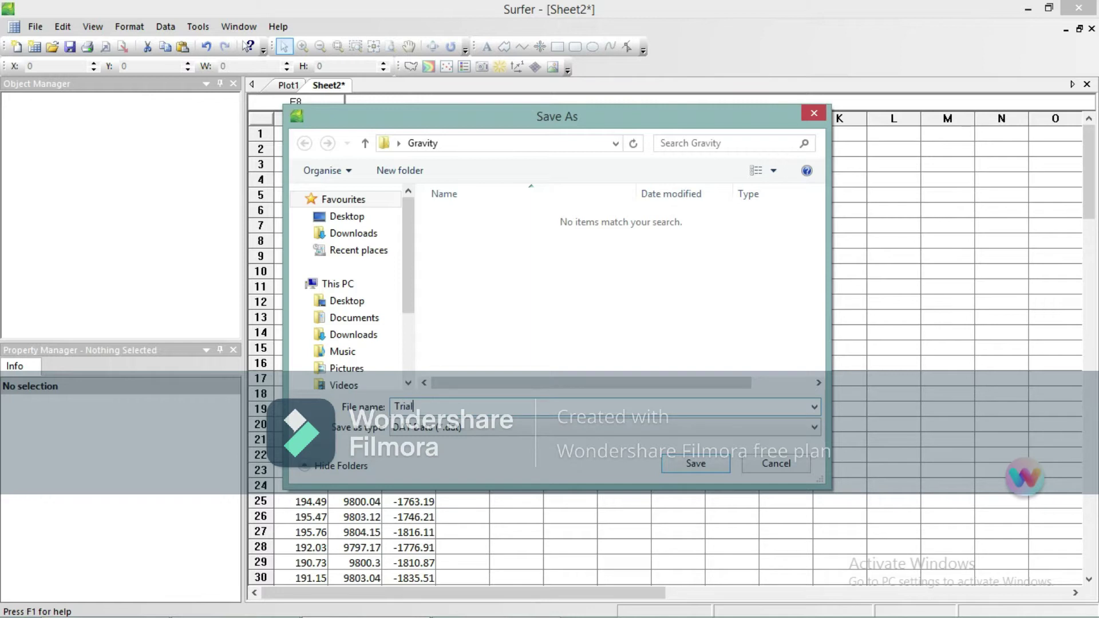
{"action": "left_click", "coordinate": [681, 462]}
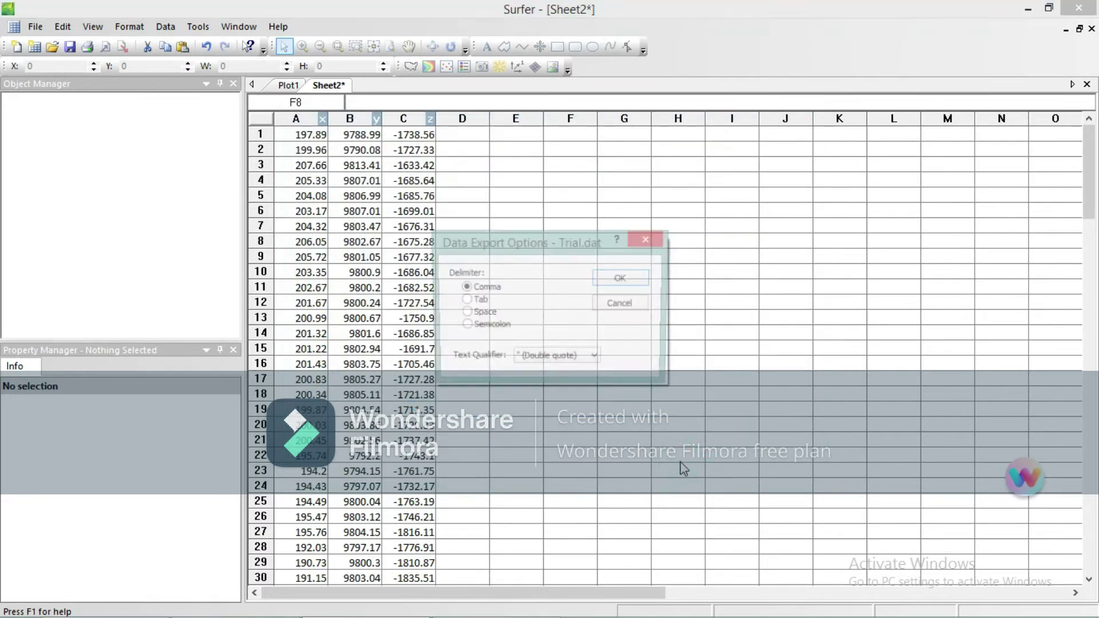
{"action": "left_click", "coordinate": [613, 283]}
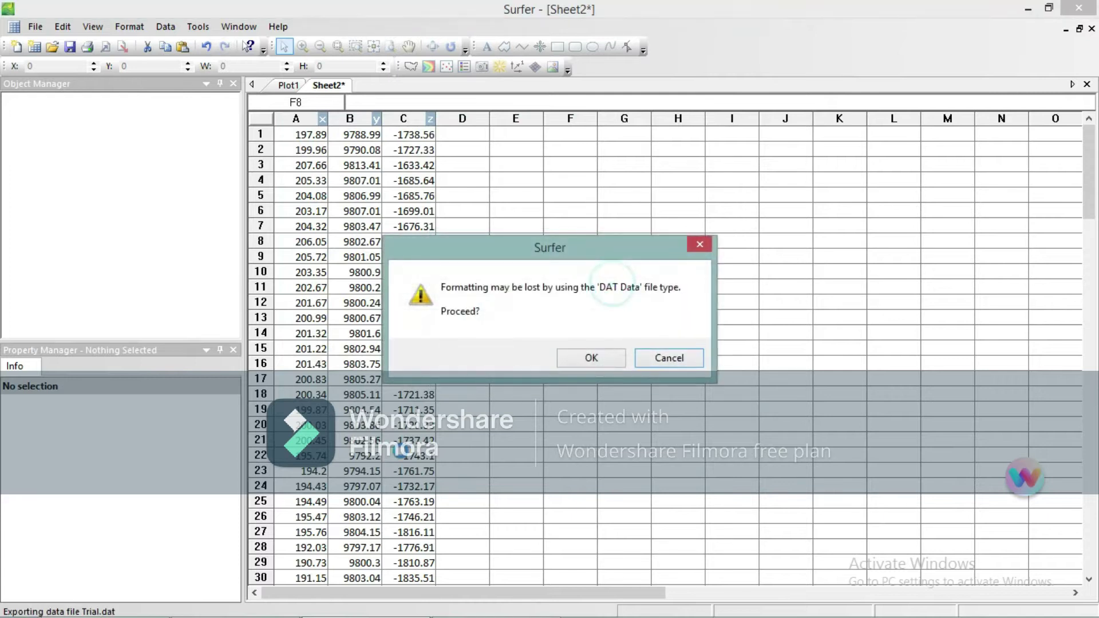
{"action": "left_click", "coordinate": [590, 358]}
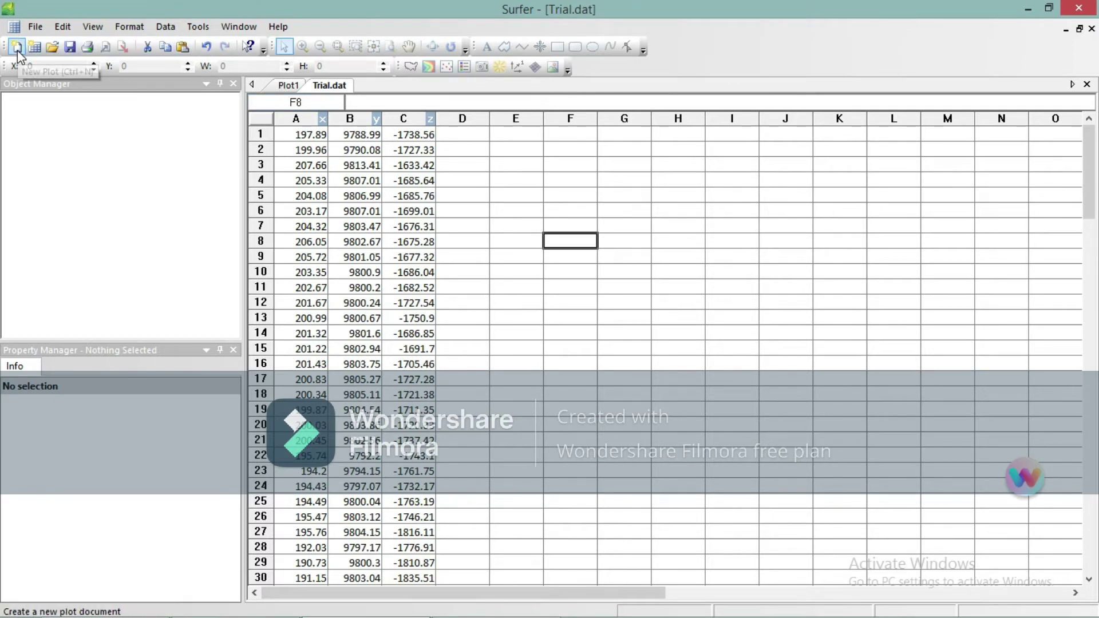
Step: Create a new blank plot document
{"action": "left_click", "coordinate": [35, 26]}
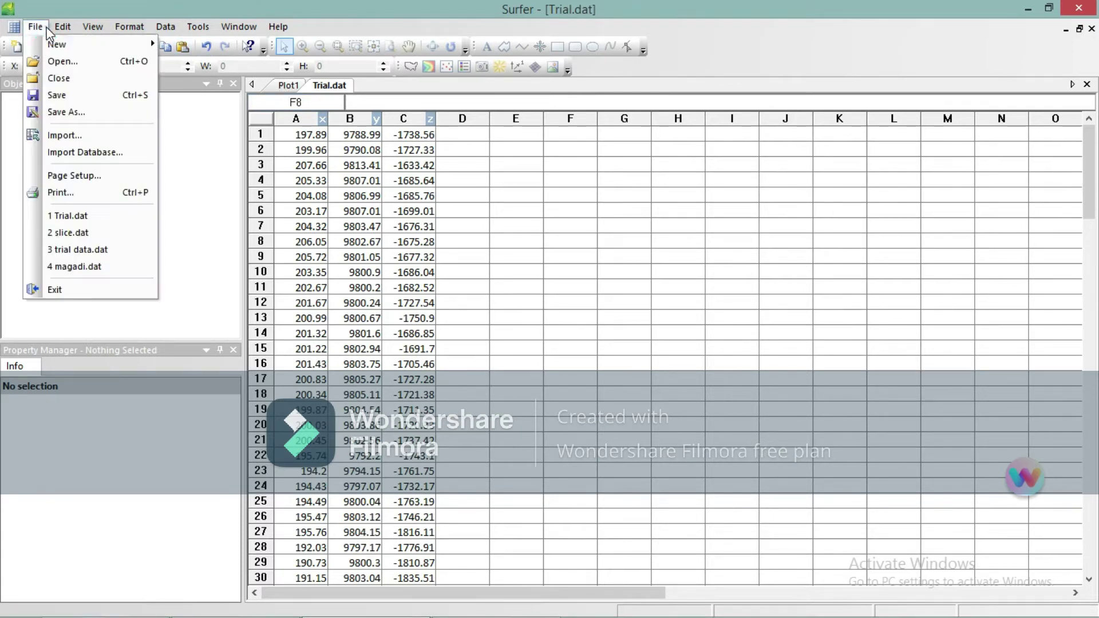
{"action": "mouse_move", "coordinate": [86, 50]}
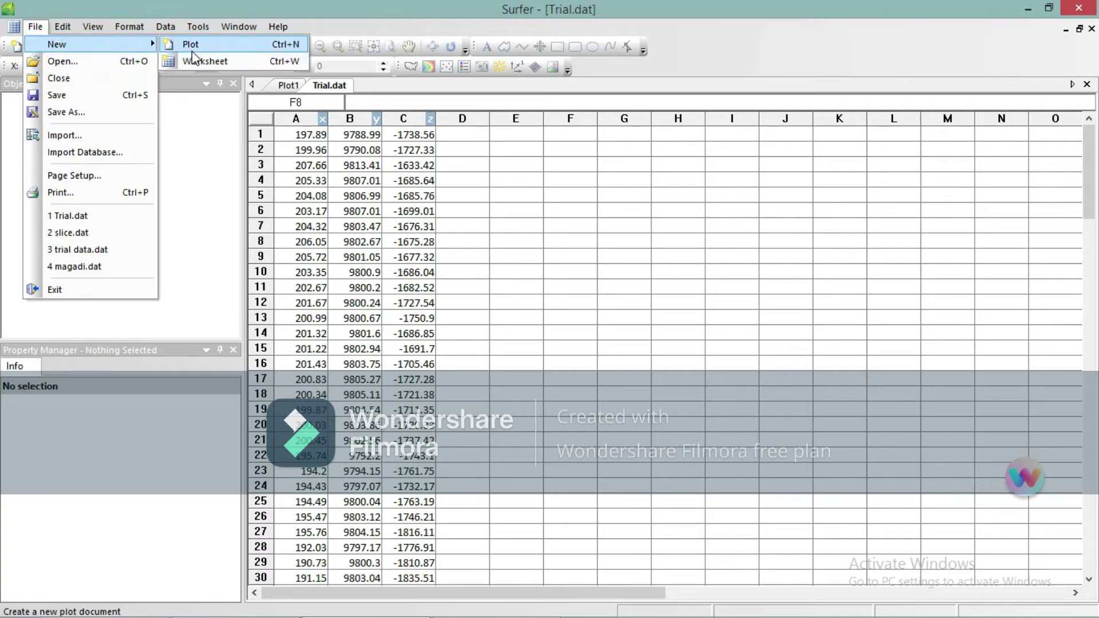
{"action": "left_click", "coordinate": [184, 45]}
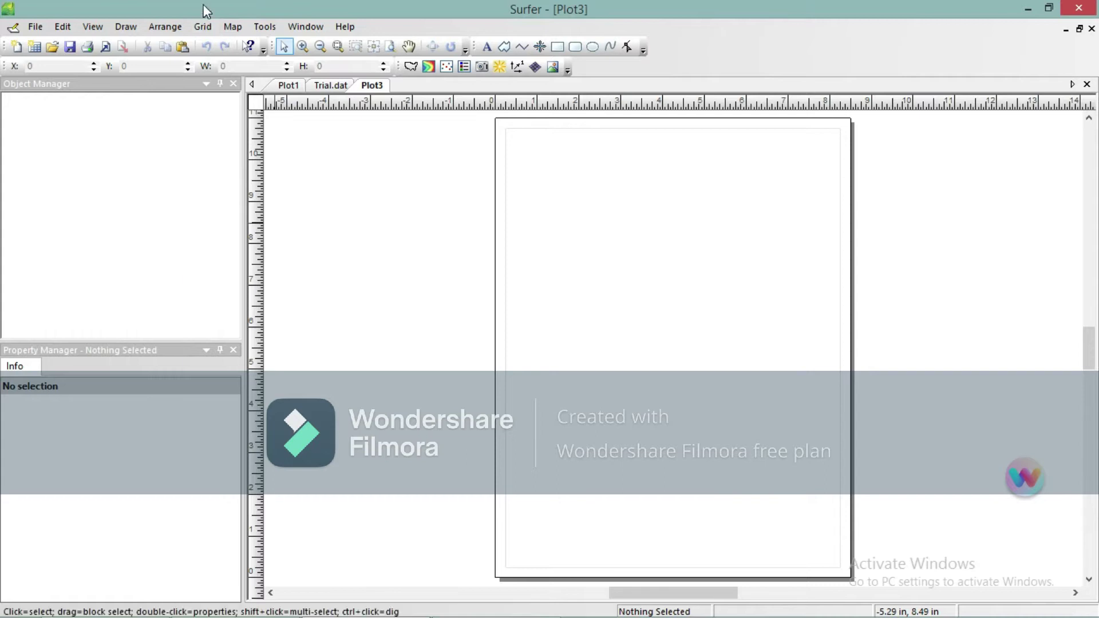
Step: Open Trial.dat as the data file for gridding
{"action": "left_click", "coordinate": [203, 26]}
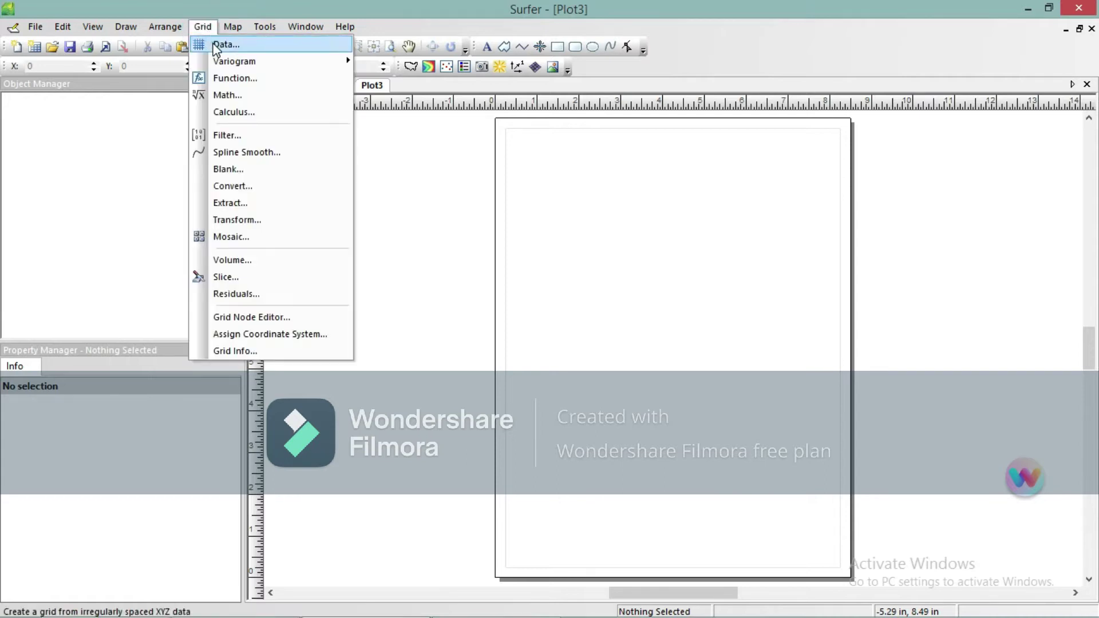
{"action": "left_click", "coordinate": [220, 42]}
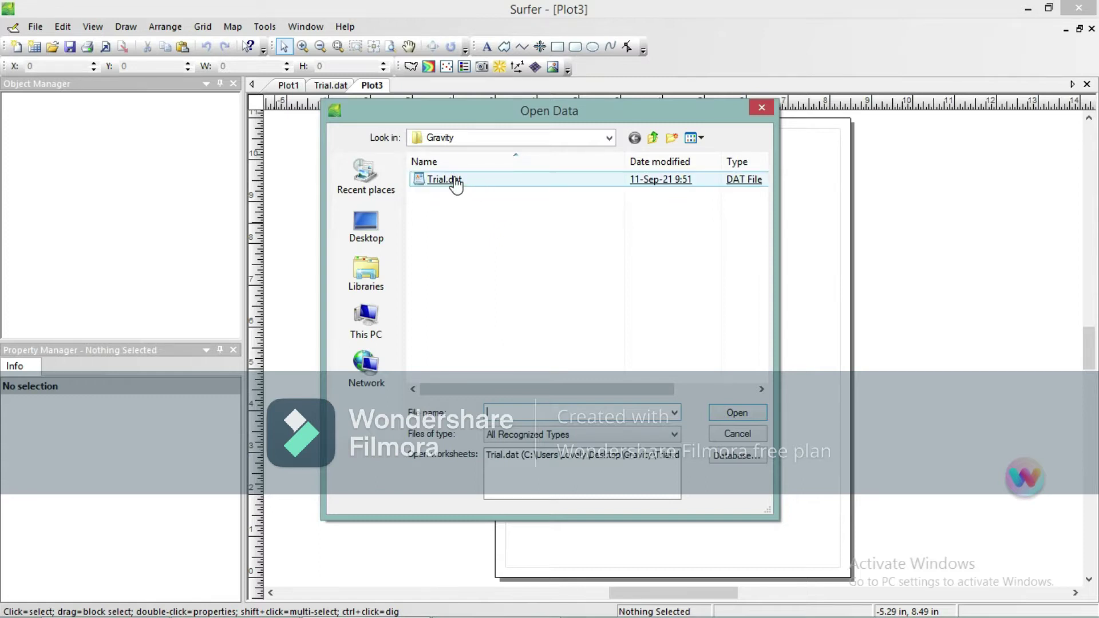
{"action": "left_click", "coordinate": [453, 179]}
{"action": "double_click", "coordinate": [453, 179]}
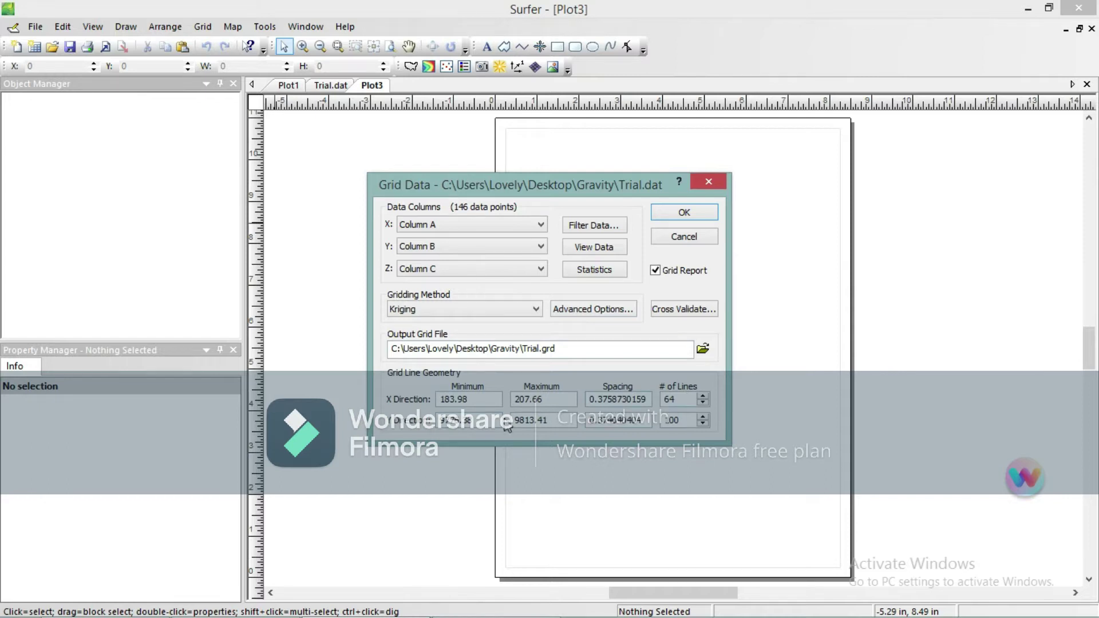
Step: Set the X range to 180.98–209.66, grid to Trial.grd, and minimize the report
{"action": "left_click", "coordinate": [456, 399]}
{"action": "key", "text": "BackSpace"}
{"action": "type", "text": "0"}
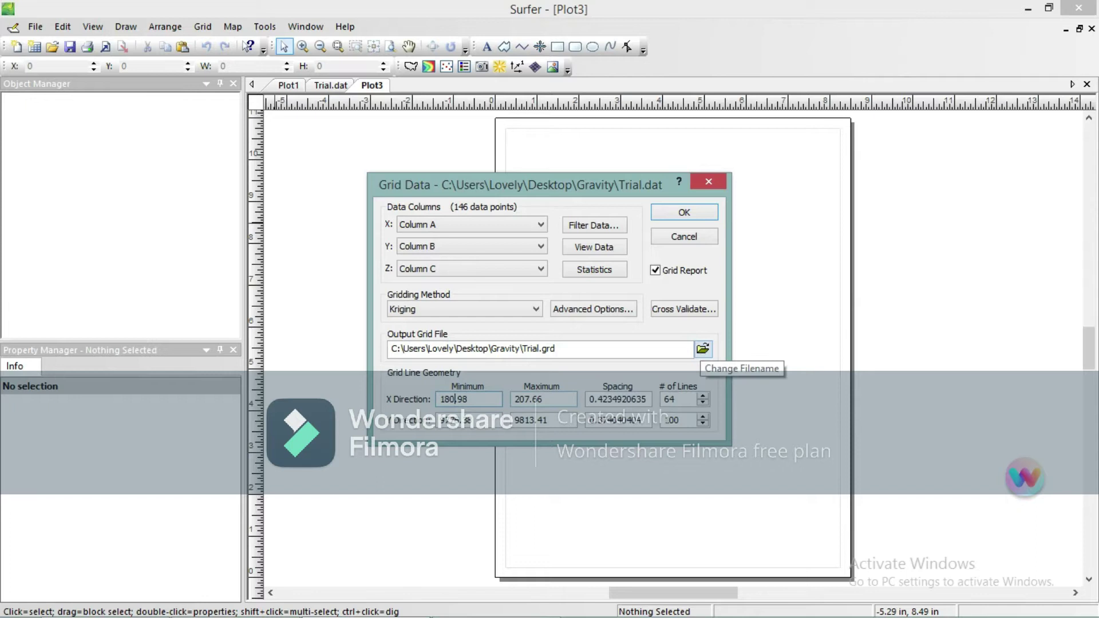
{"action": "left_click", "coordinate": [532, 399]}
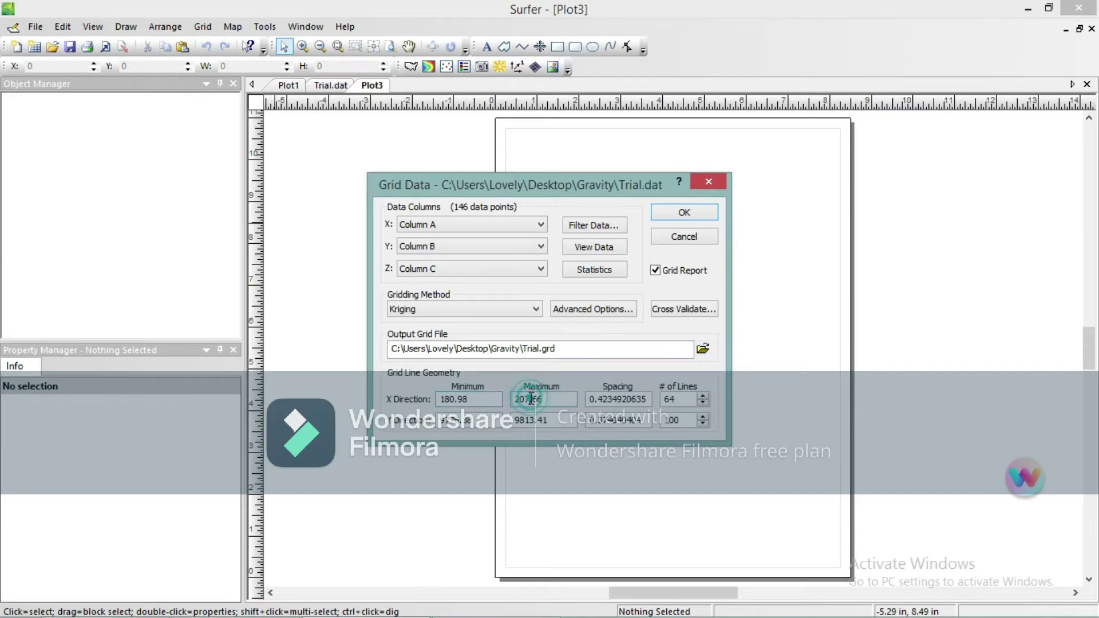
{"action": "key", "text": "BackSpace"}
{"action": "type", "text": "9"}
{"action": "left_click", "coordinate": [693, 213]}
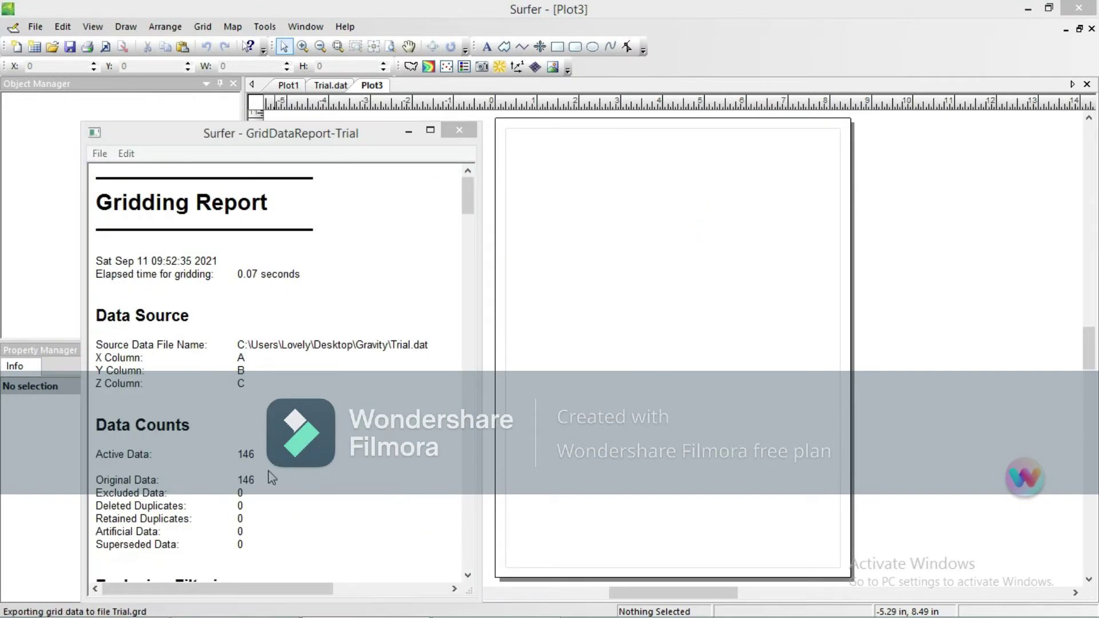
{"action": "left_click", "coordinate": [451, 408]}
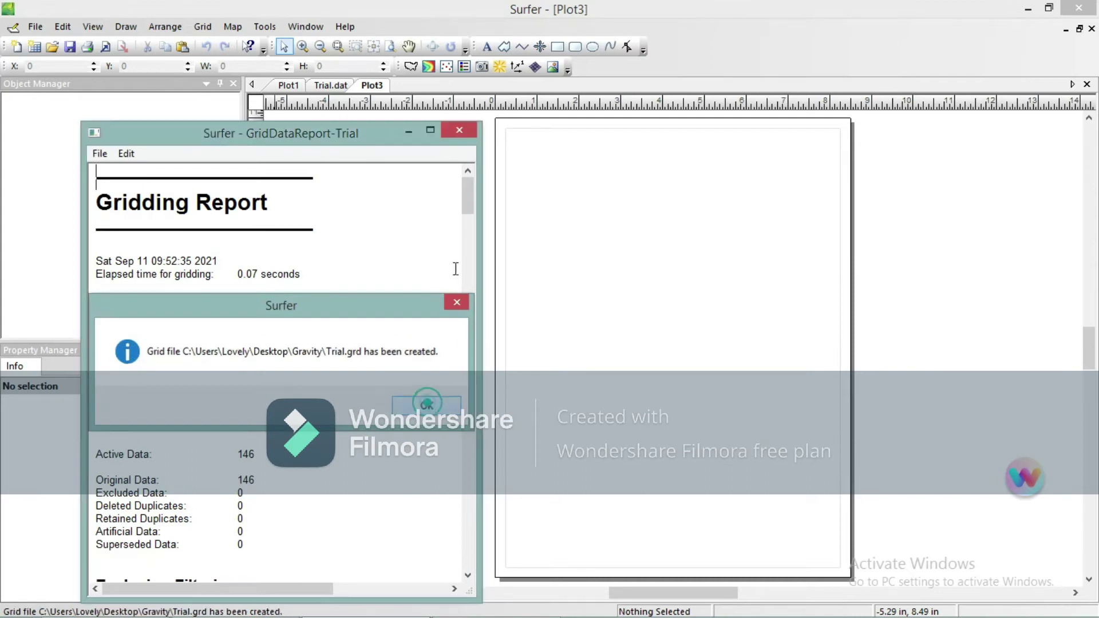
{"action": "left_click", "coordinate": [412, 132]}
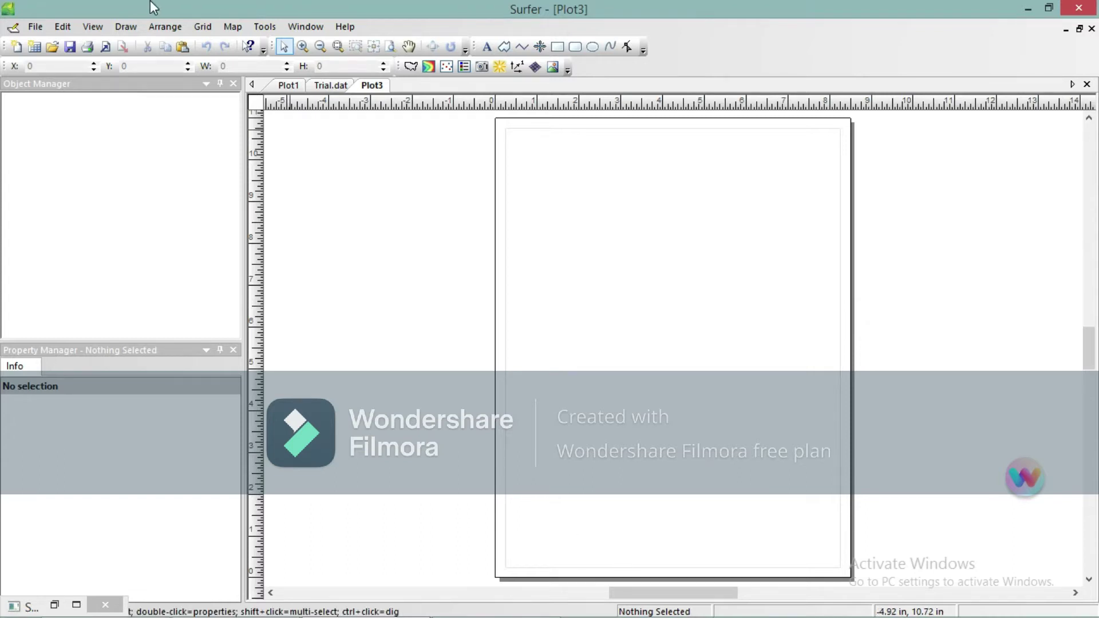
Step: Draw a contour map of Trial.grd on the Plot3 page and zoom to view it
{"action": "left_click", "coordinate": [232, 27]}
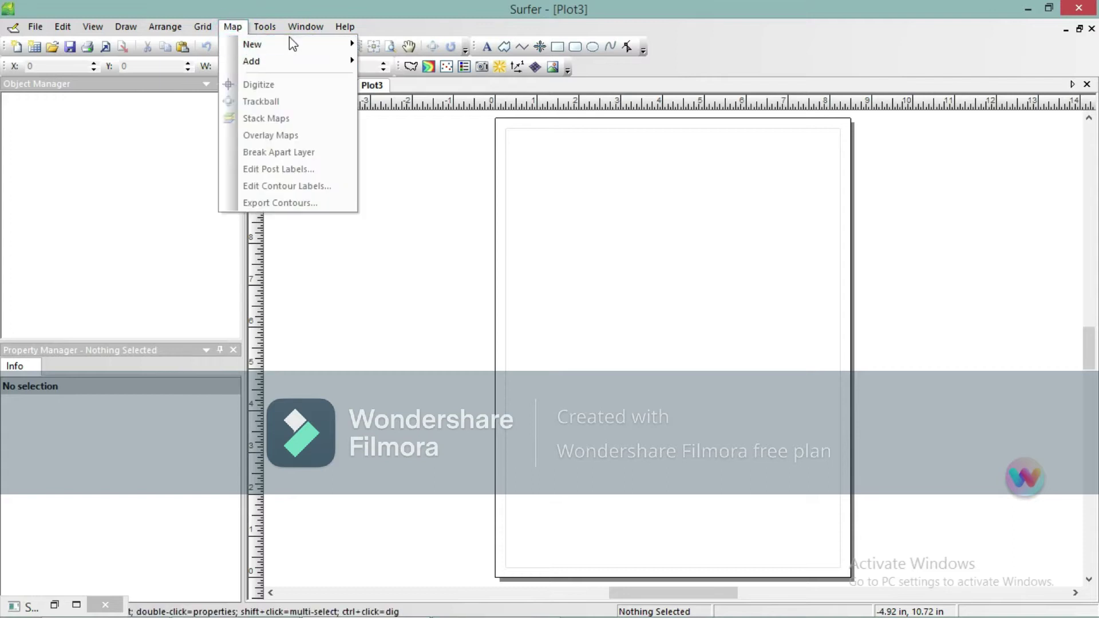
{"action": "mouse_move", "coordinate": [218, 29]}
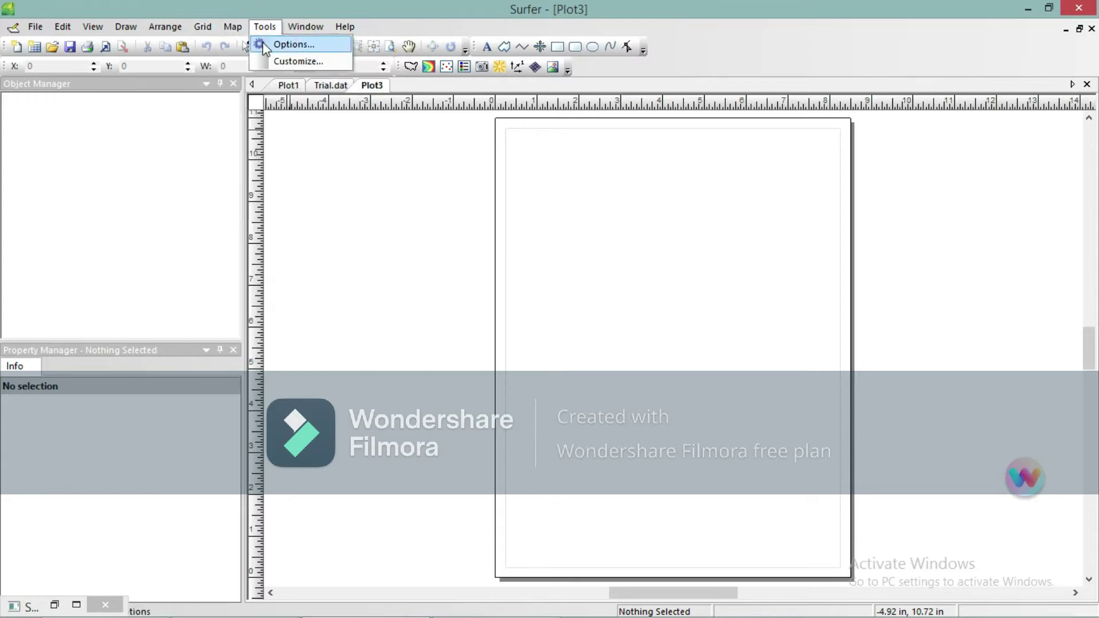
{"action": "mouse_move", "coordinate": [279, 54]}
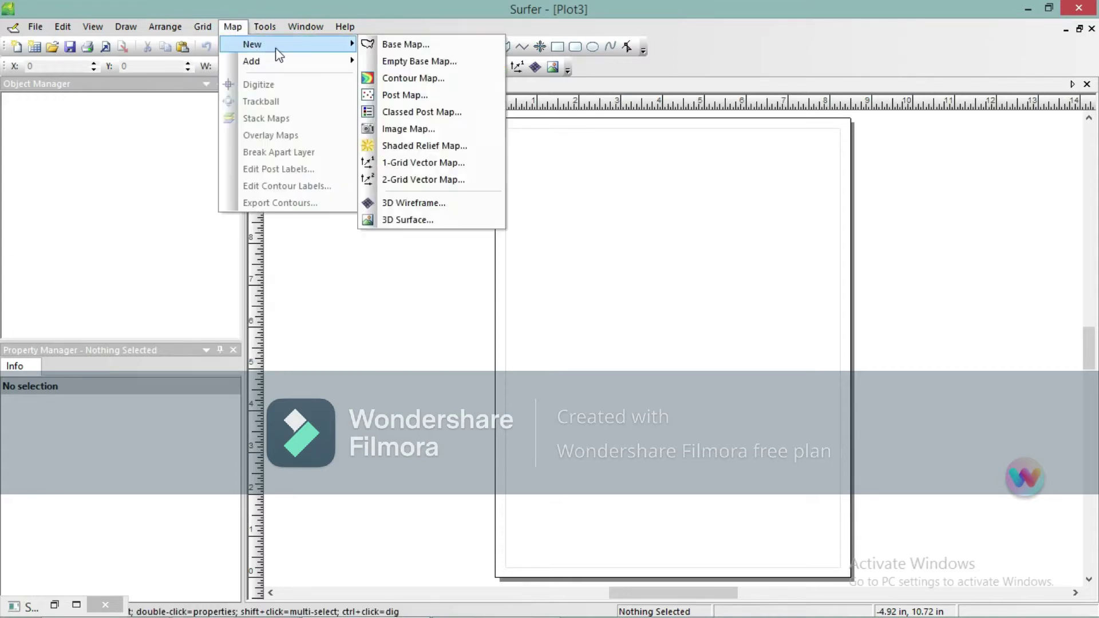
{"action": "left_click", "coordinate": [383, 78]}
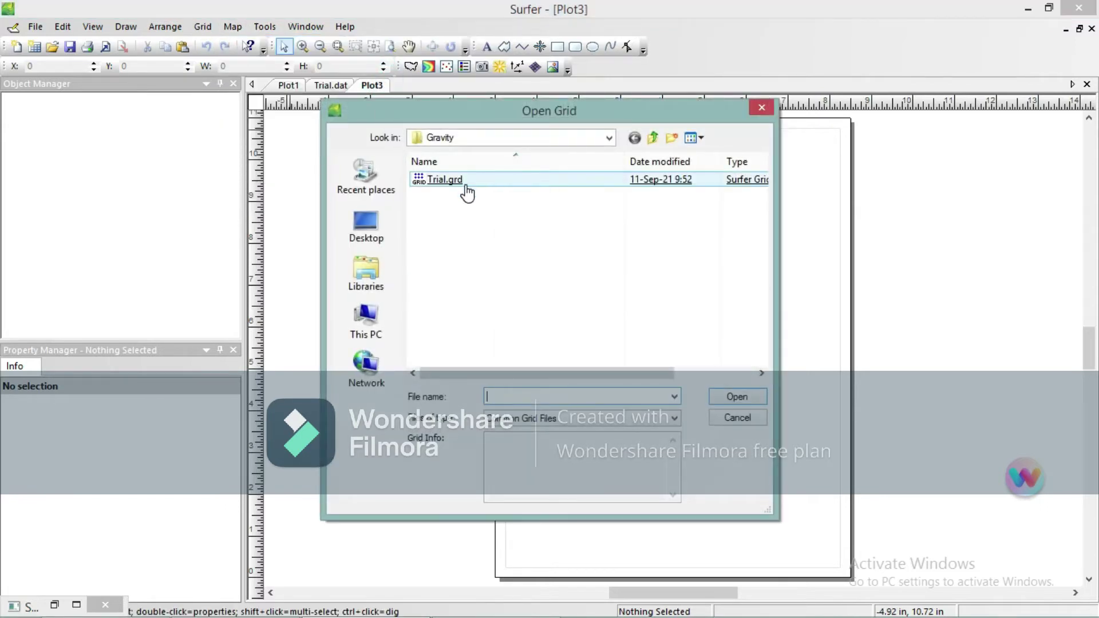
{"action": "left_click", "coordinate": [467, 188]}
{"action": "double_click", "coordinate": [467, 189]}
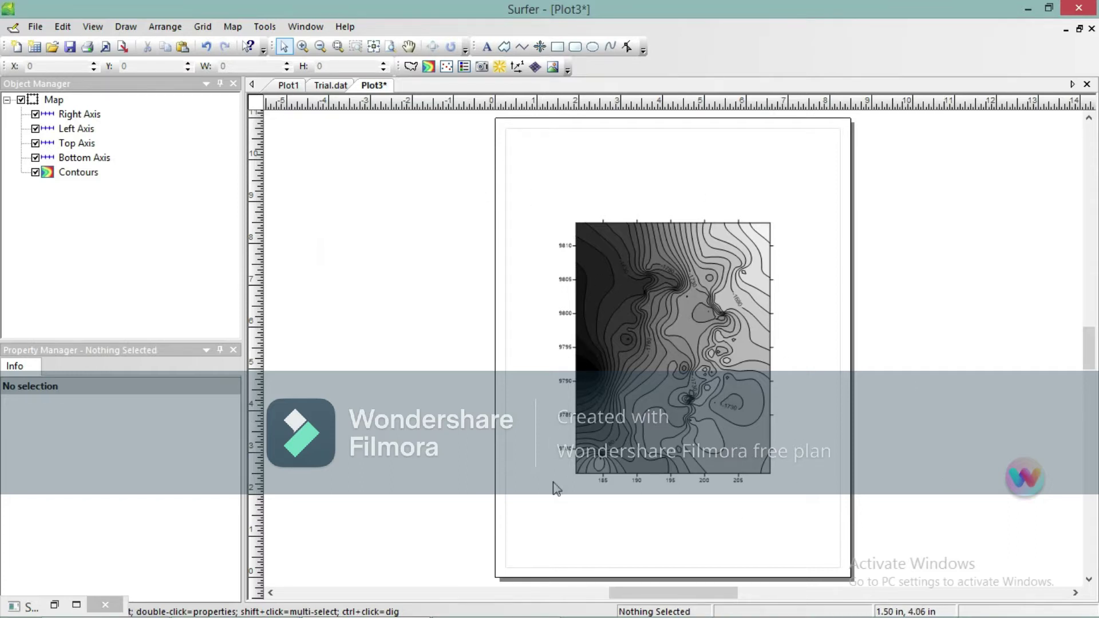
{"action": "scroll", "coordinate": [666, 407], "scroll_direction": "down", "scroll_amount": 2}
{"action": "scroll", "coordinate": [665, 407], "scroll_direction": "up", "scroll_amount": 4}
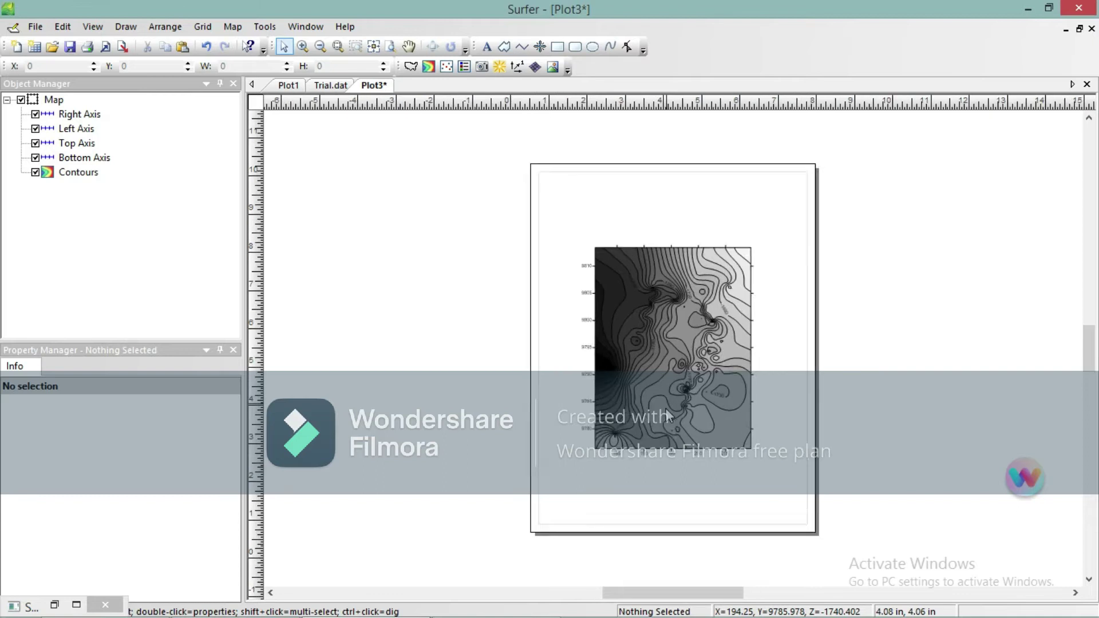
{"action": "scroll", "coordinate": [666, 415], "scroll_direction": "up", "scroll_amount": 1}
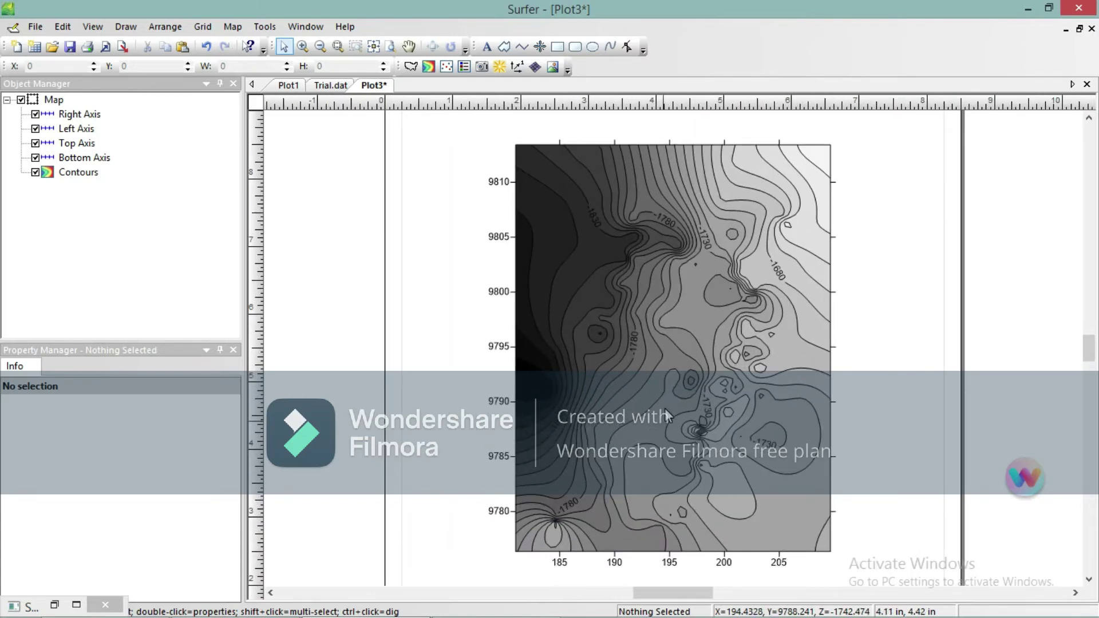
Step: Apply ChromaDepth fill colours to the contour levels, with Fill contours switched on
{"action": "left_click", "coordinate": [60, 173]}
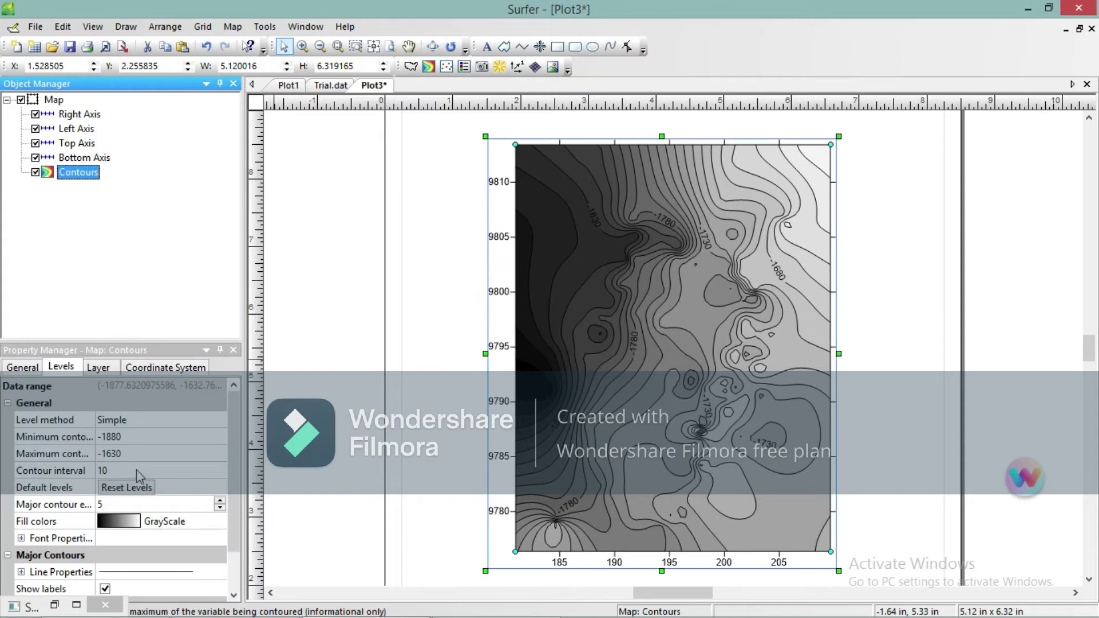
{"action": "left_click", "coordinate": [124, 532]}
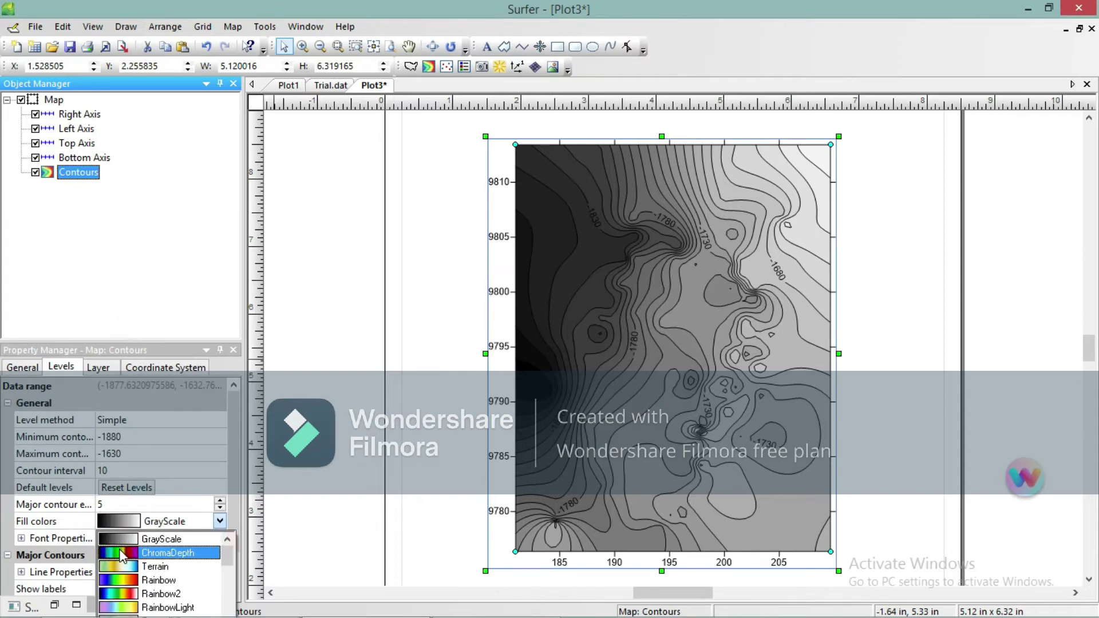
{"action": "left_click", "coordinate": [120, 552]}
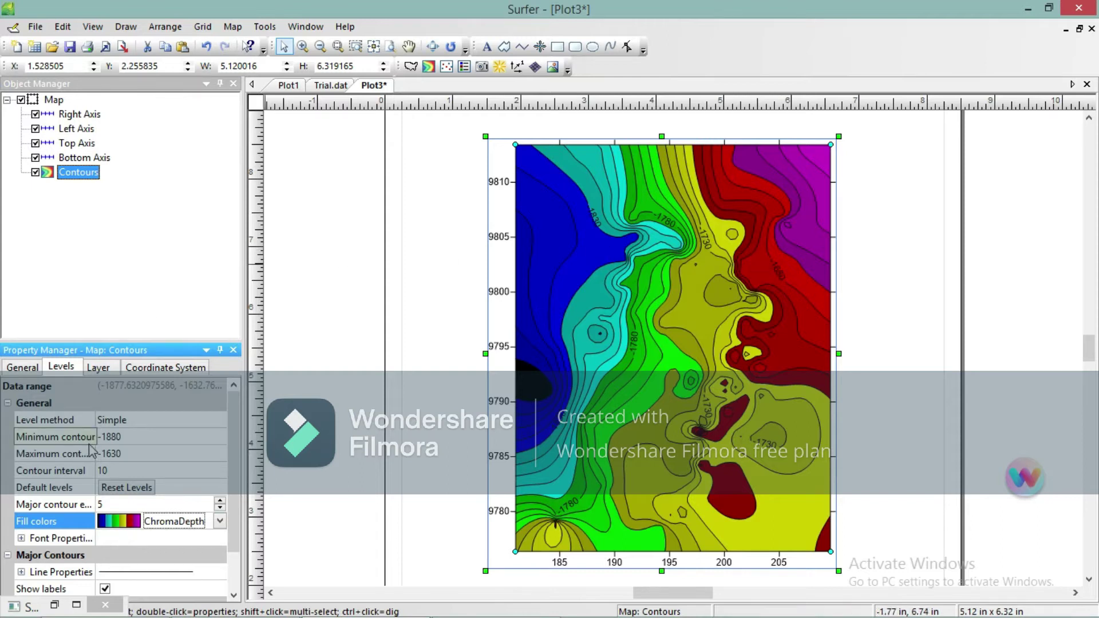
{"action": "left_click", "coordinate": [24, 369]}
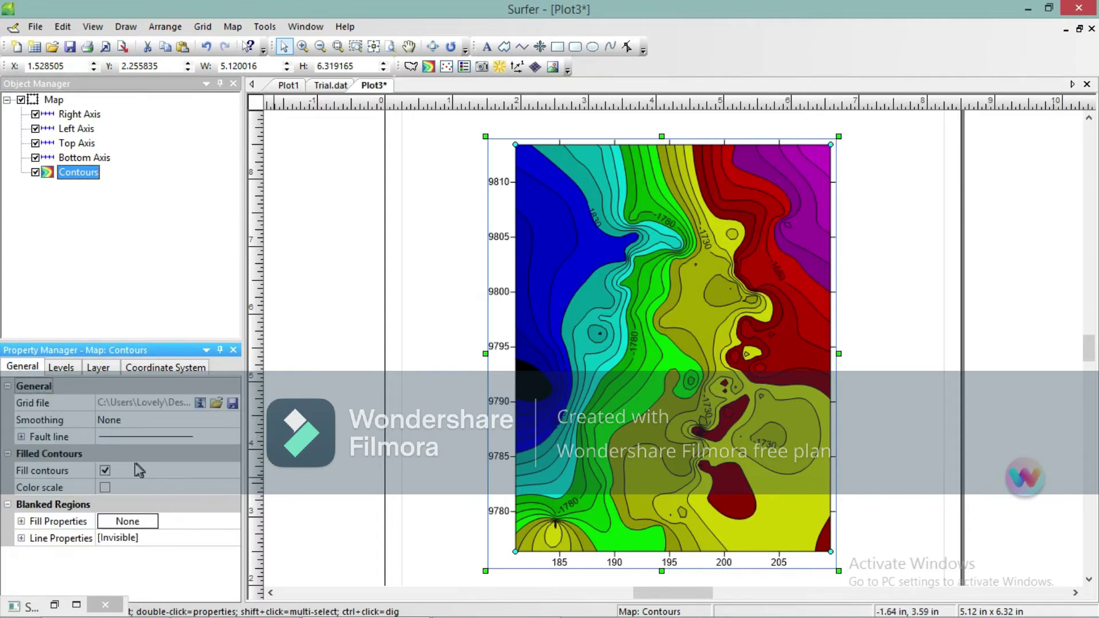
{"action": "left_click", "coordinate": [105, 471]}
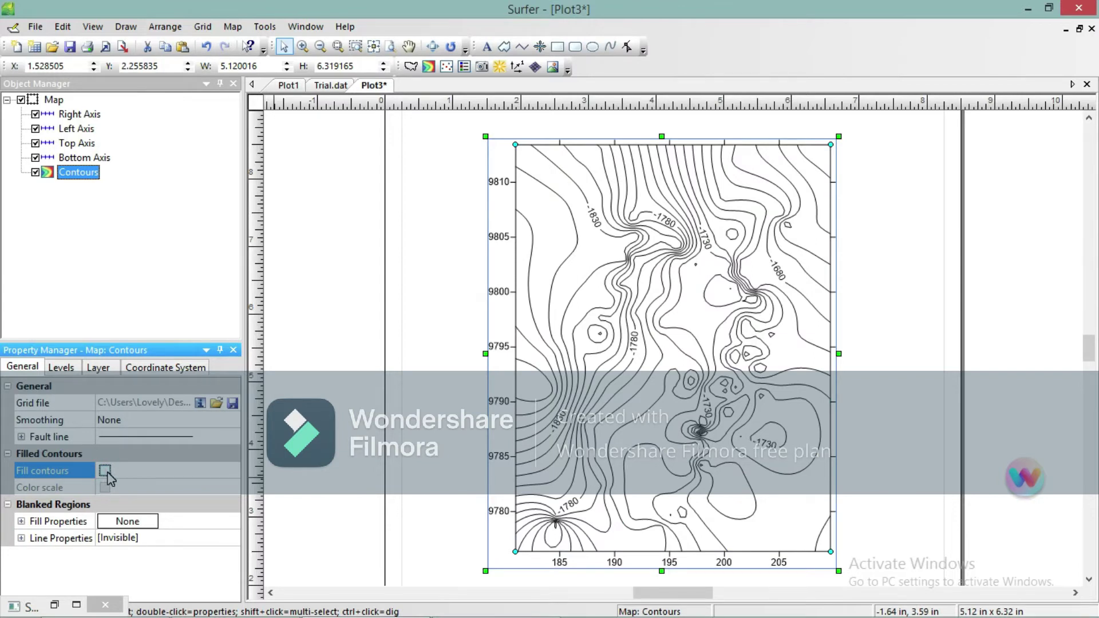
{"action": "left_click", "coordinate": [105, 471]}
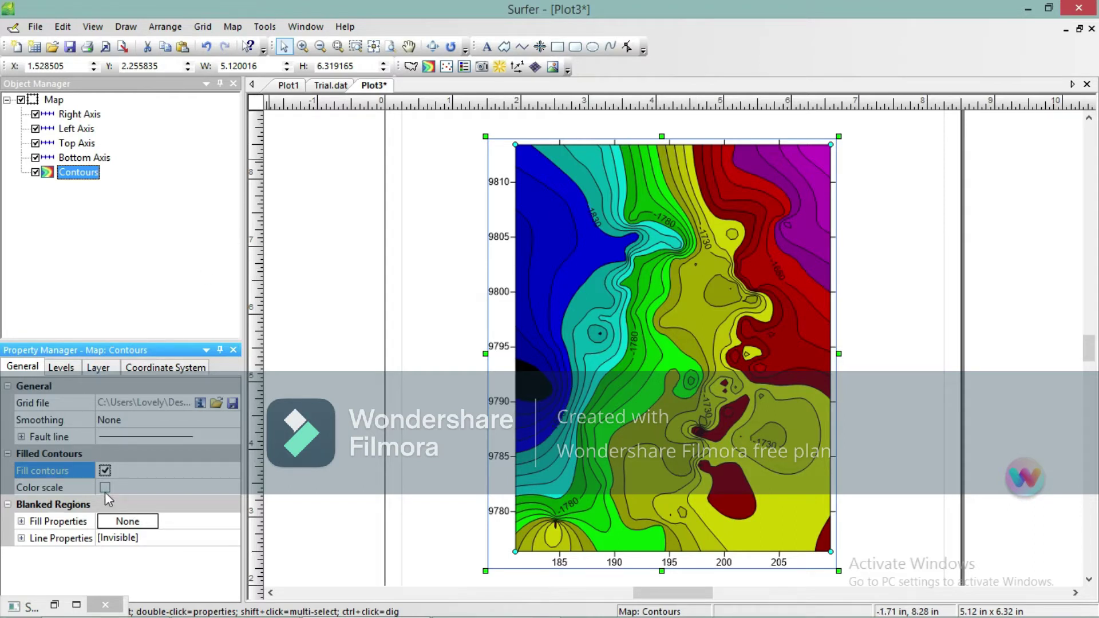
{"action": "left_click", "coordinate": [105, 488]}
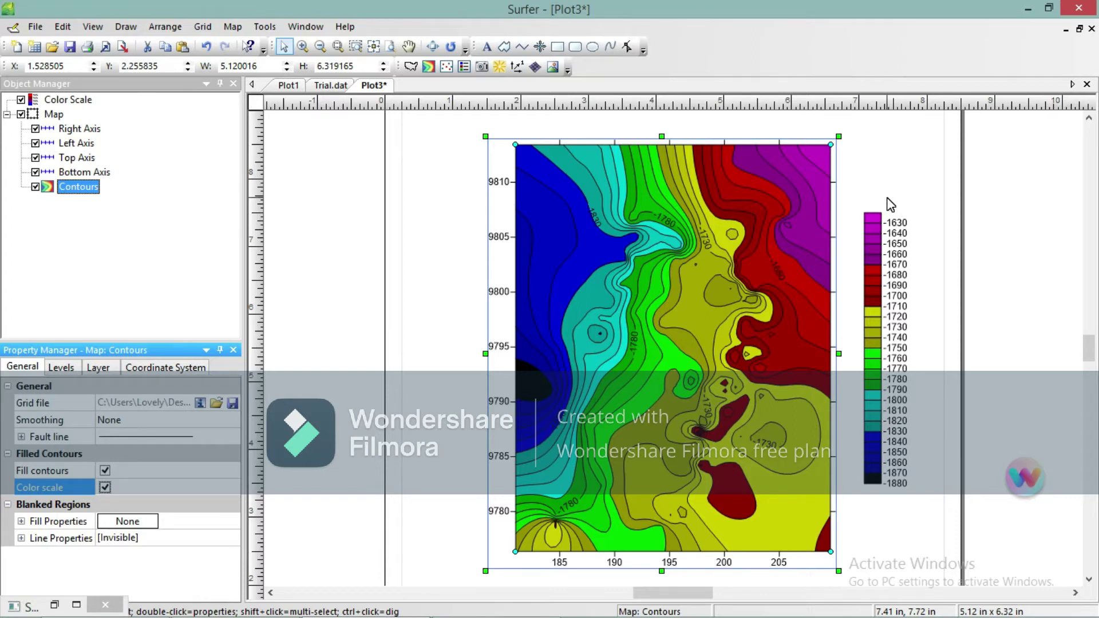
{"action": "left_click", "coordinate": [105, 489]}
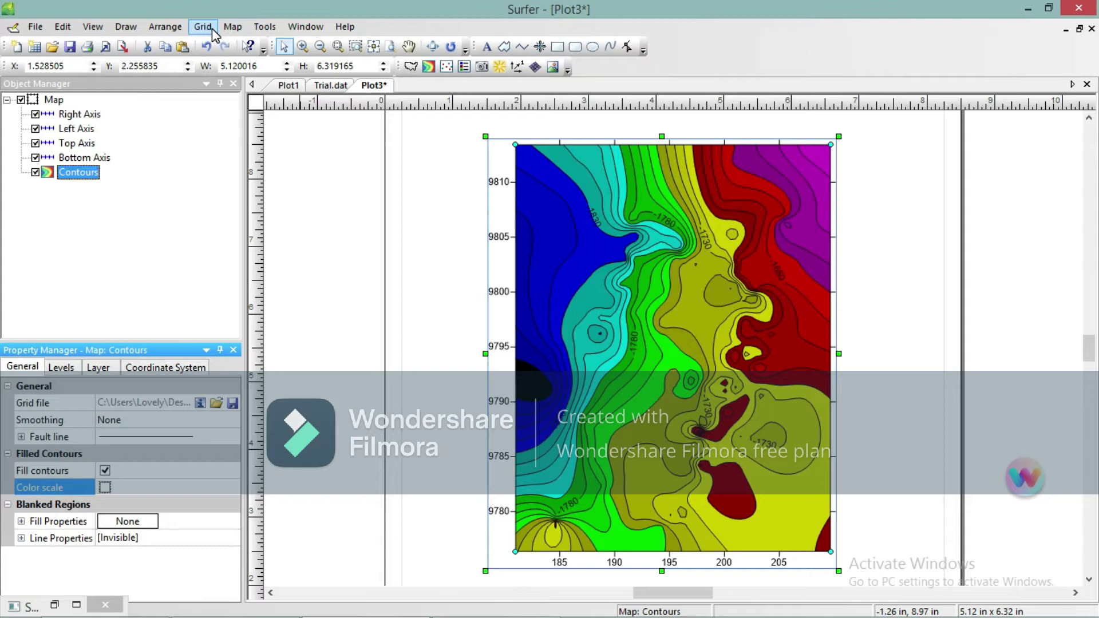
Step: Digitize two profile end points, one near the map's left side and one near its right
{"action": "left_click", "coordinate": [243, 31]}
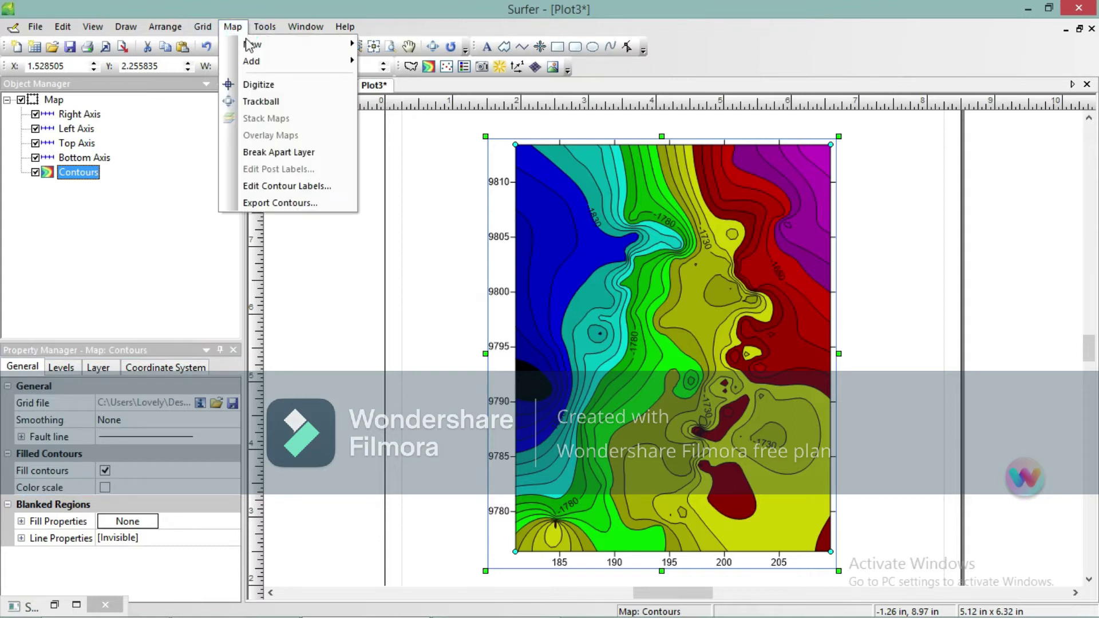
{"action": "left_click", "coordinate": [256, 84]}
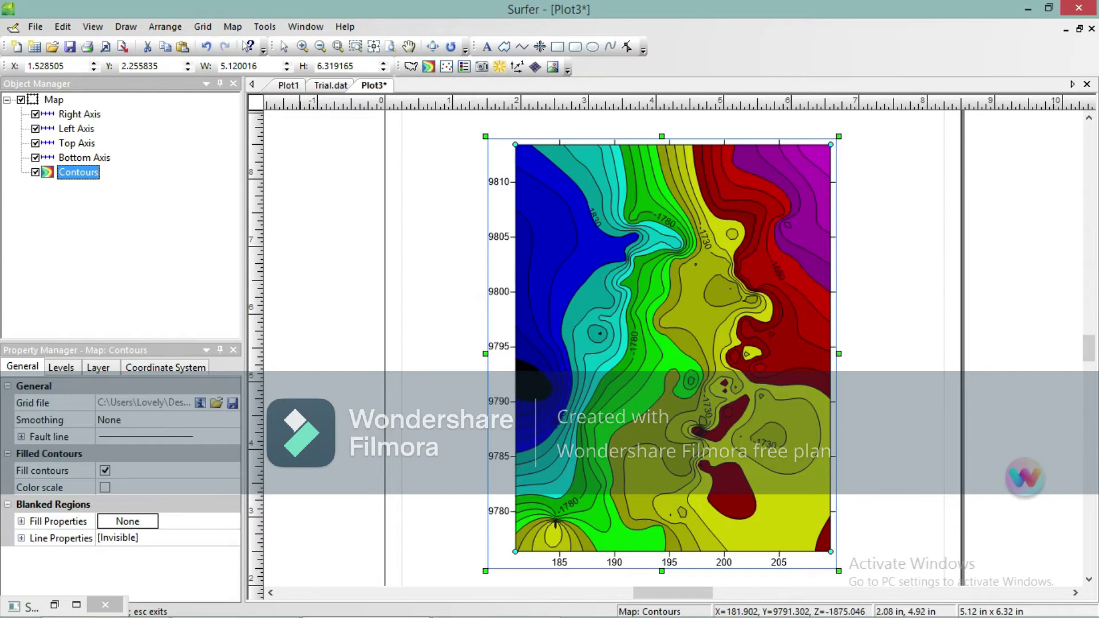
{"action": "left_click", "coordinate": [524, 387]}
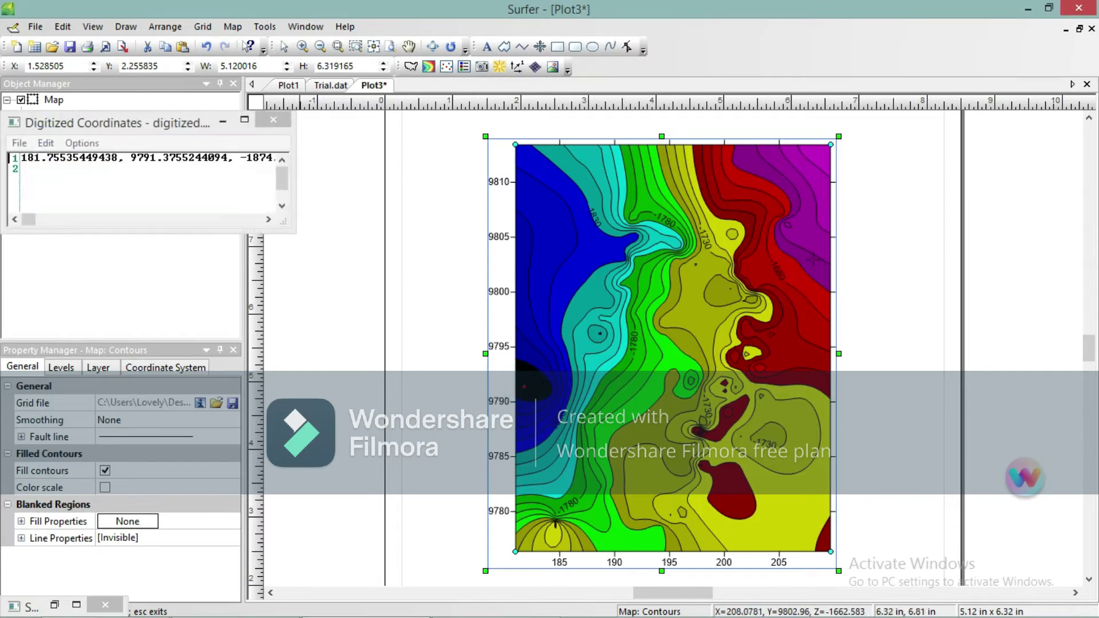
{"action": "left_click", "coordinate": [821, 248]}
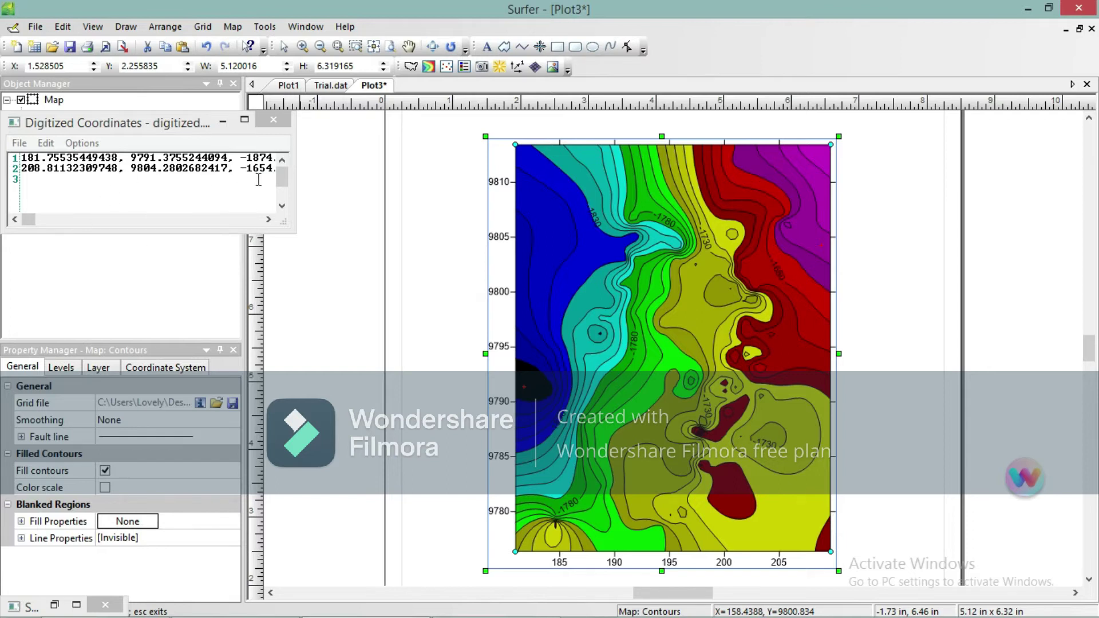
{"action": "left_click", "coordinate": [19, 143]}
Step: Save the two points as the boundary file digitized.bln and minimize the coordinates window
{"action": "left_click", "coordinate": [46, 197]}
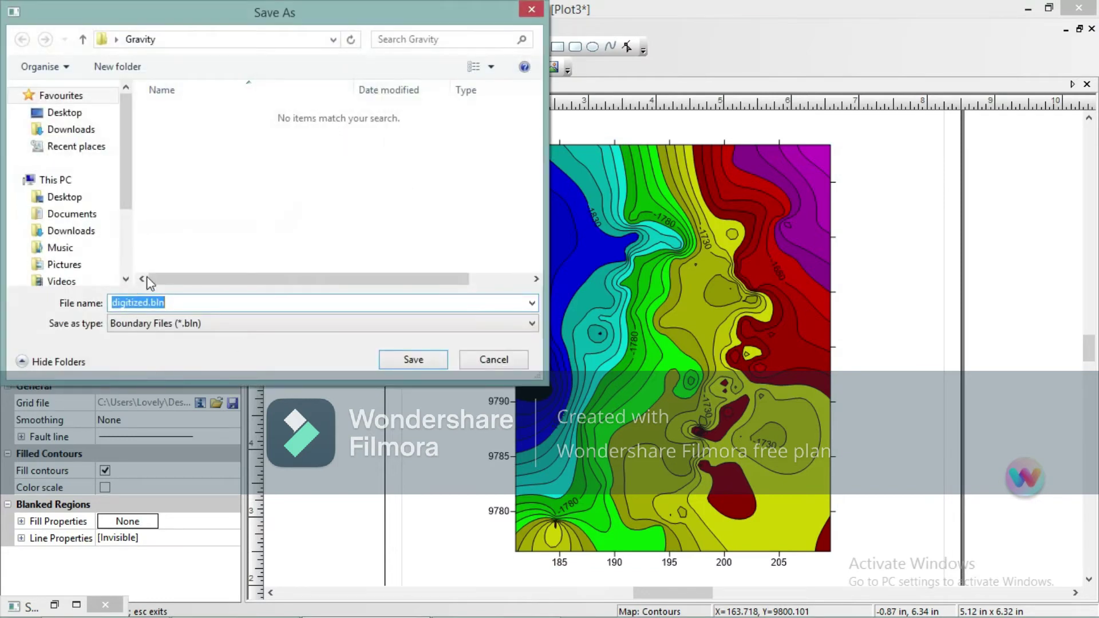
{"action": "left_click", "coordinate": [224, 324]}
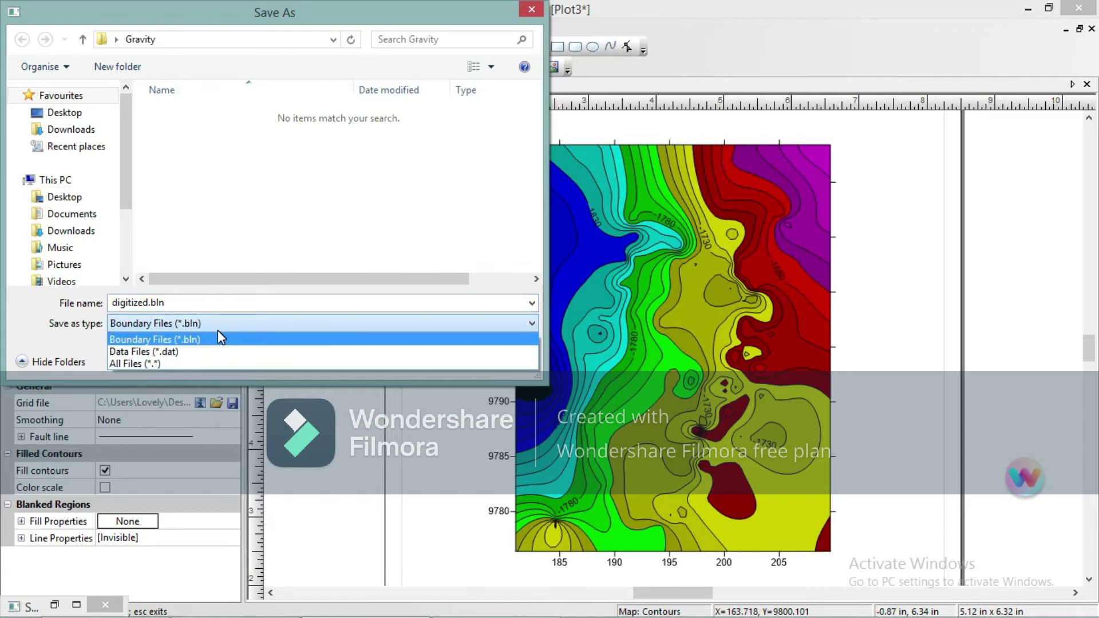
{"action": "left_click", "coordinate": [218, 332]}
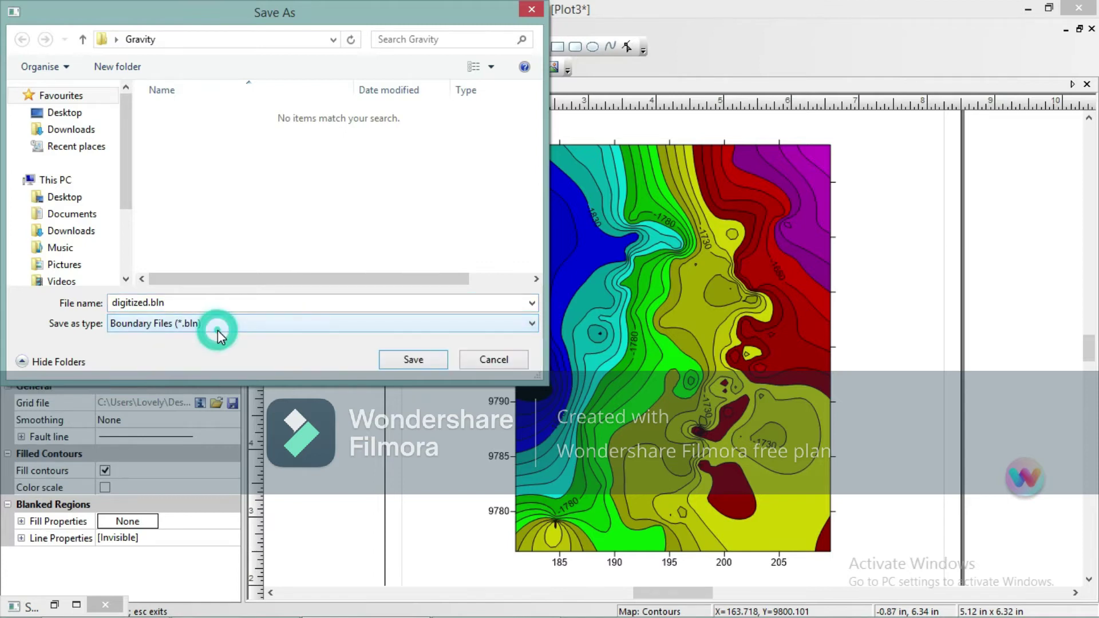
{"action": "left_click", "coordinate": [431, 356]}
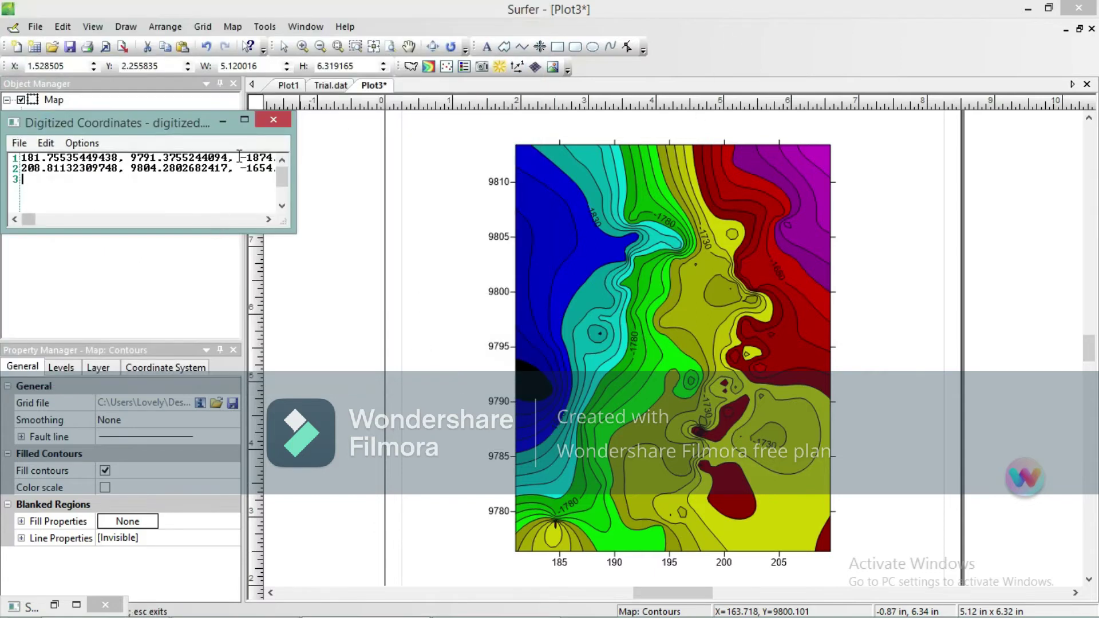
{"action": "left_click", "coordinate": [221, 122]}
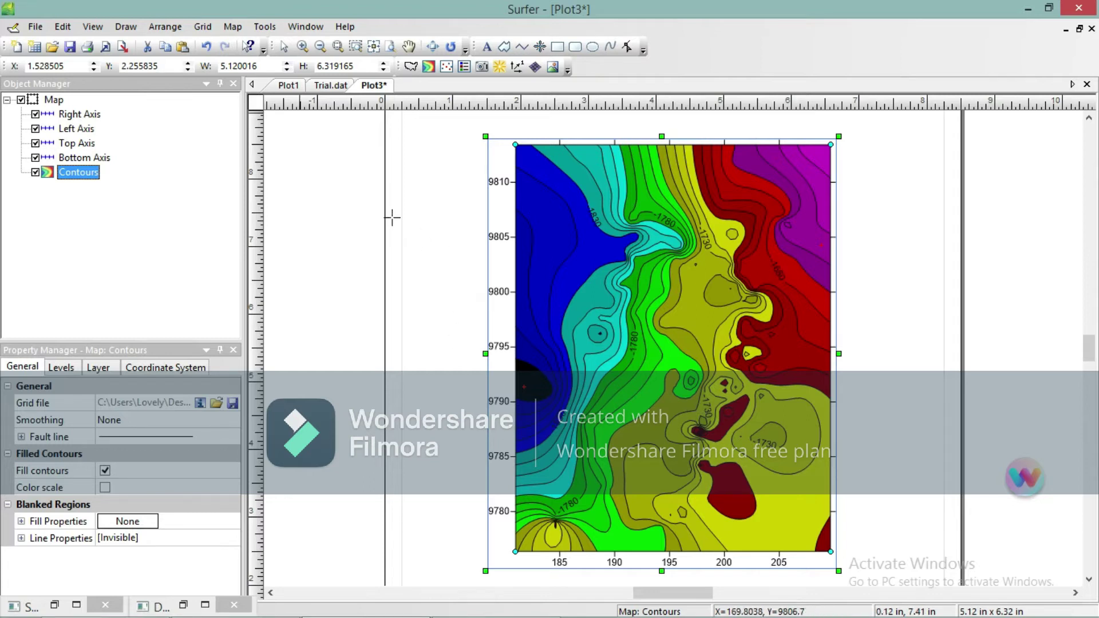
Step: Set up a grid slice of Trial.grd along the digitized.bln line
{"action": "left_click", "coordinate": [201, 28]}
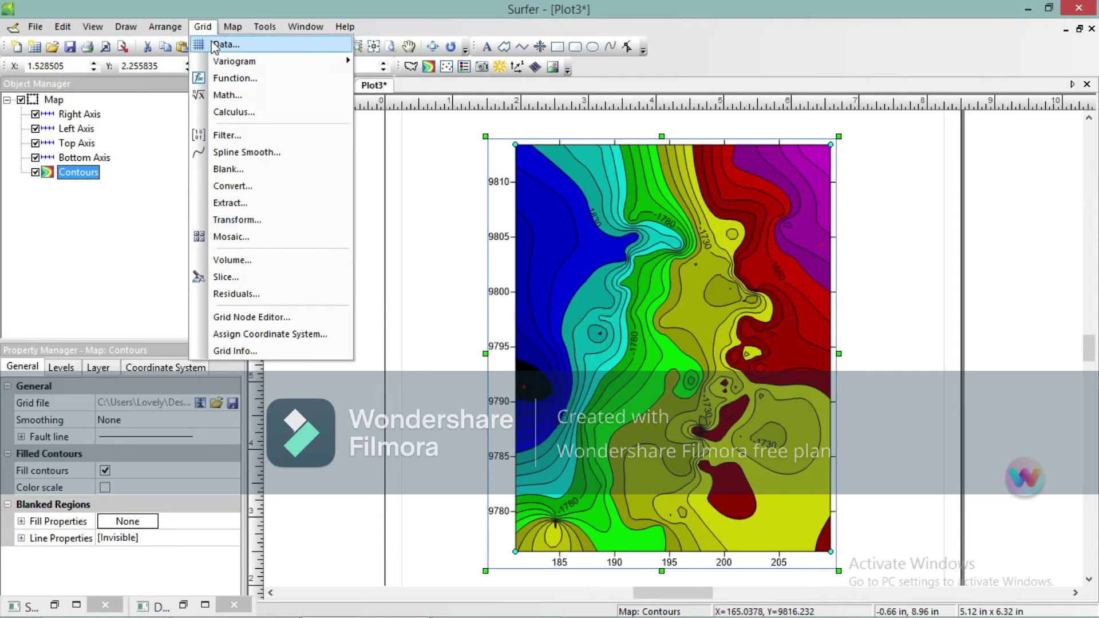
{"action": "left_click", "coordinate": [235, 280]}
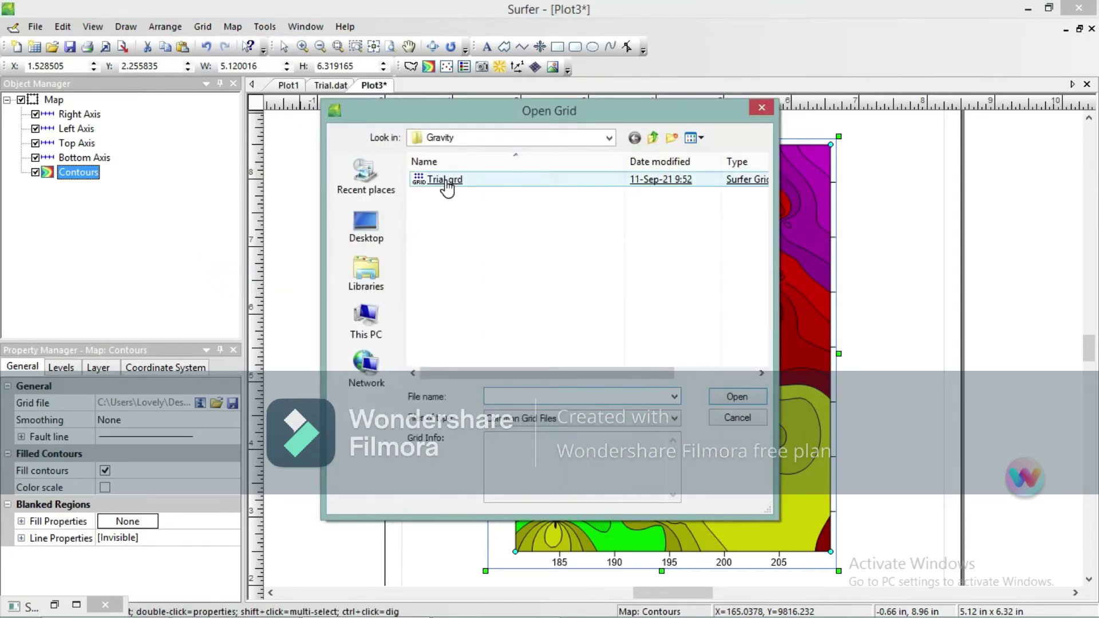
{"action": "double_click", "coordinate": [446, 181]}
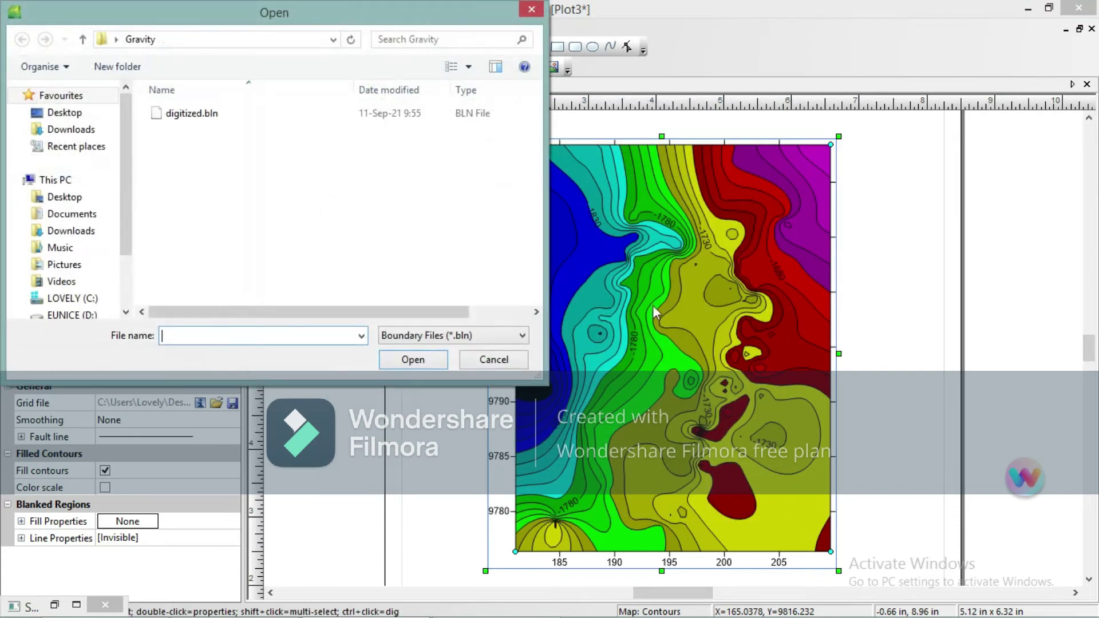
{"action": "left_click", "coordinate": [218, 120]}
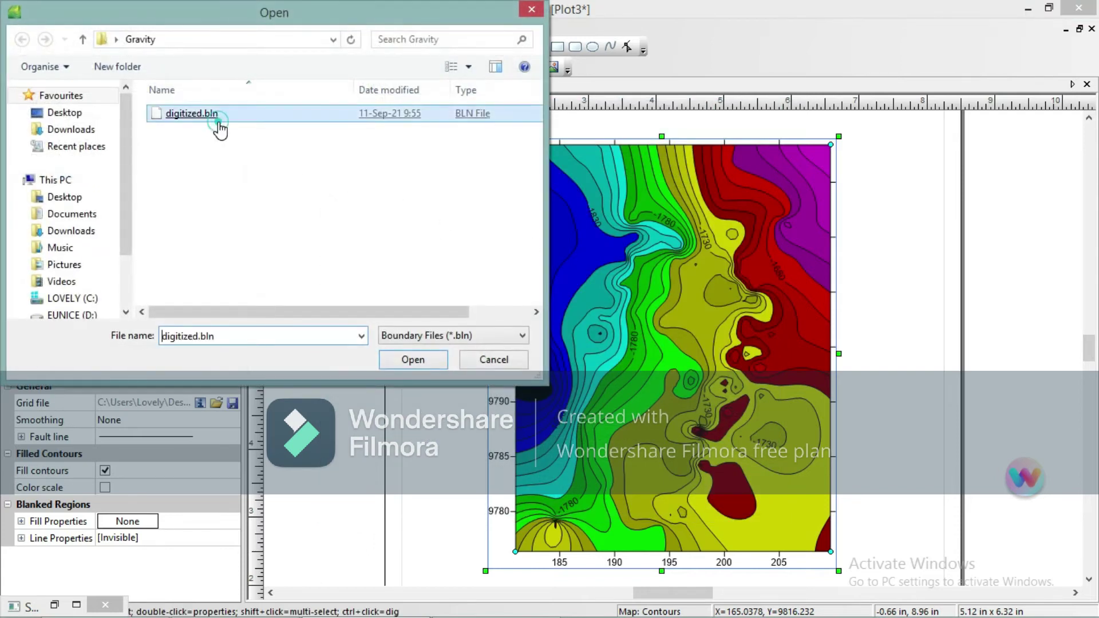
{"action": "double_click", "coordinate": [220, 123]}
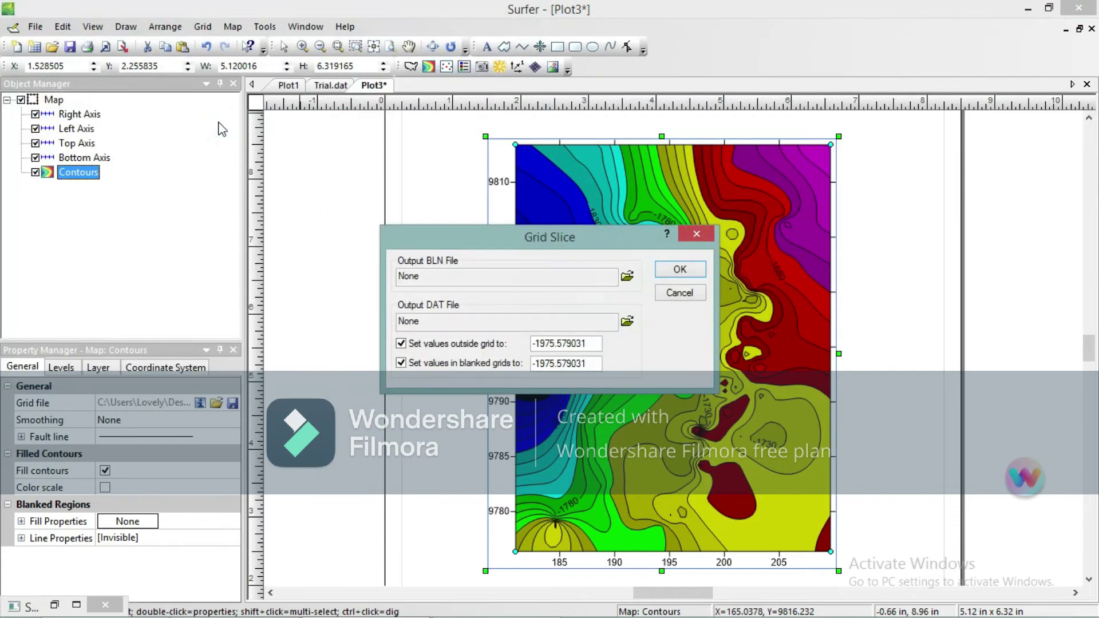
Step: Name the slice outputs slice.bln and slice.dat and run the slice
{"action": "left_click", "coordinate": [628, 278]}
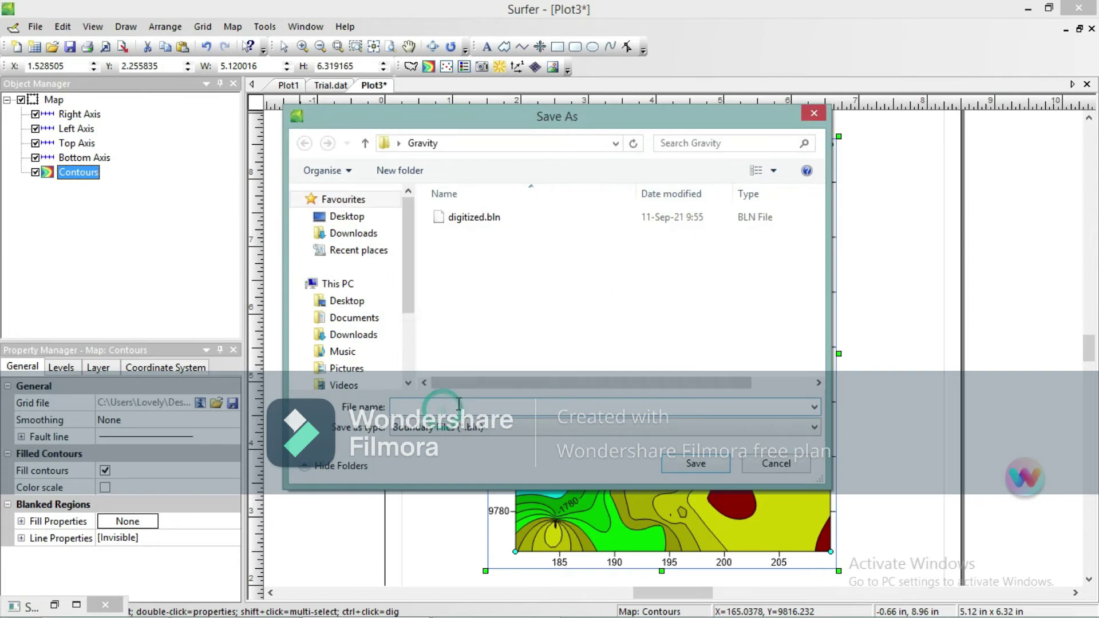
{"action": "type", "text": "slice"}
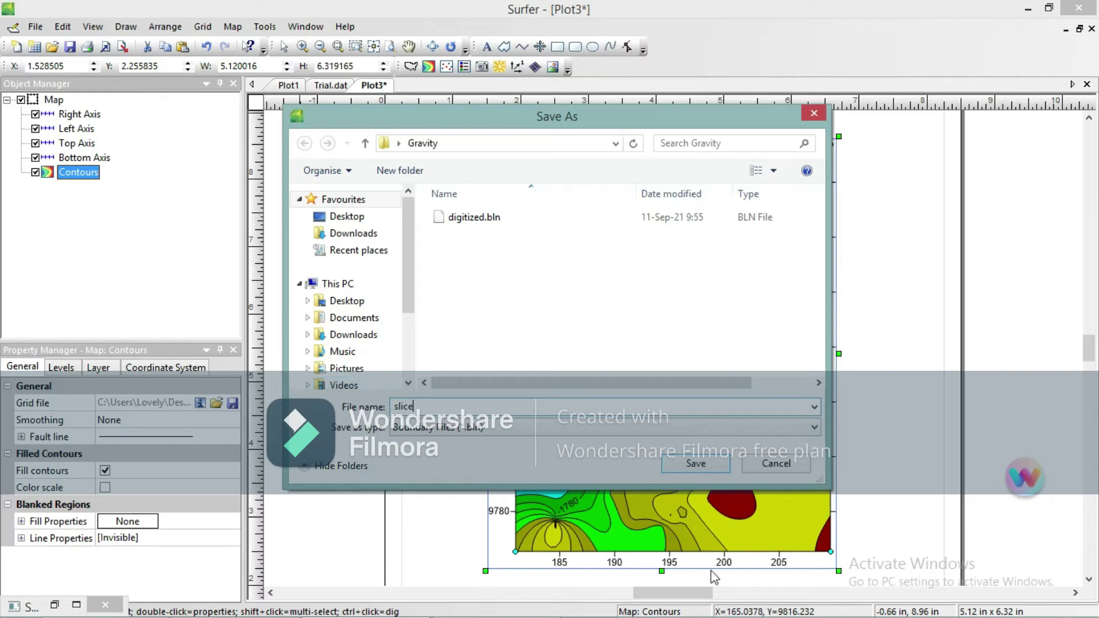
{"action": "left_click", "coordinate": [694, 463]}
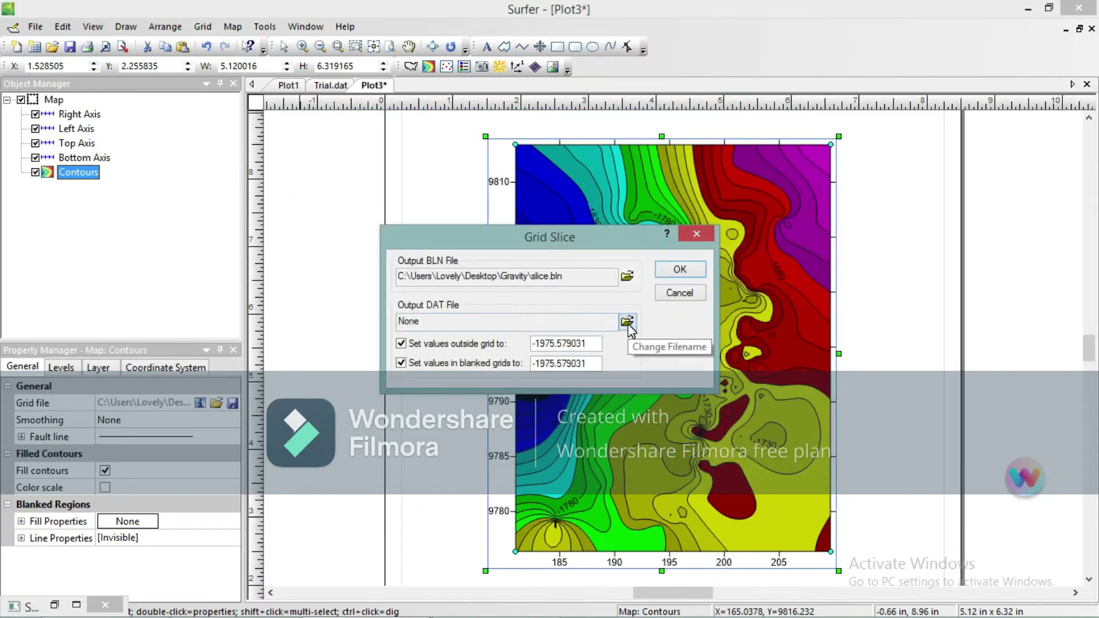
{"action": "left_click", "coordinate": [627, 322]}
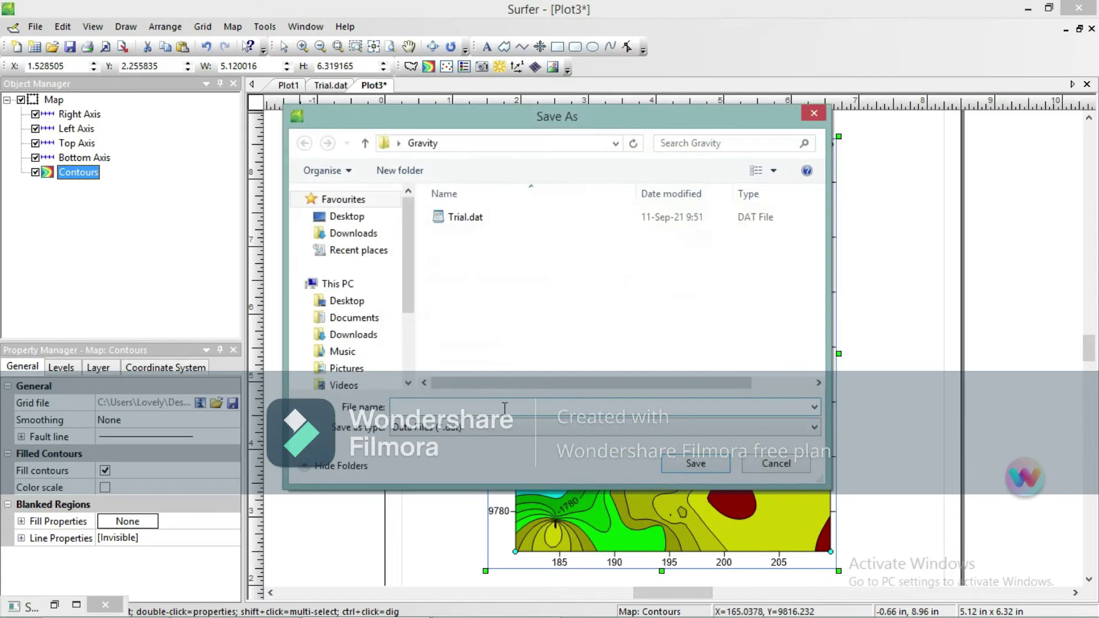
{"action": "type", "text": "slic4"}
{"action": "key", "text": "BackSpace"}
{"action": "type", "text": "e"}
{"action": "left_click", "coordinate": [695, 463]}
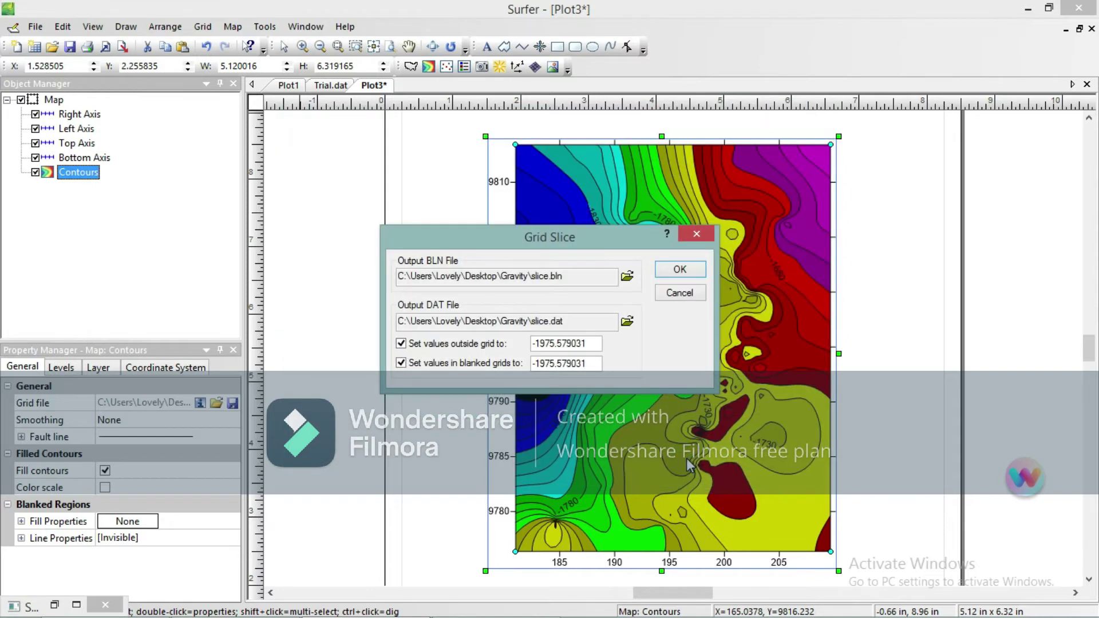
{"action": "left_click", "coordinate": [670, 272]}
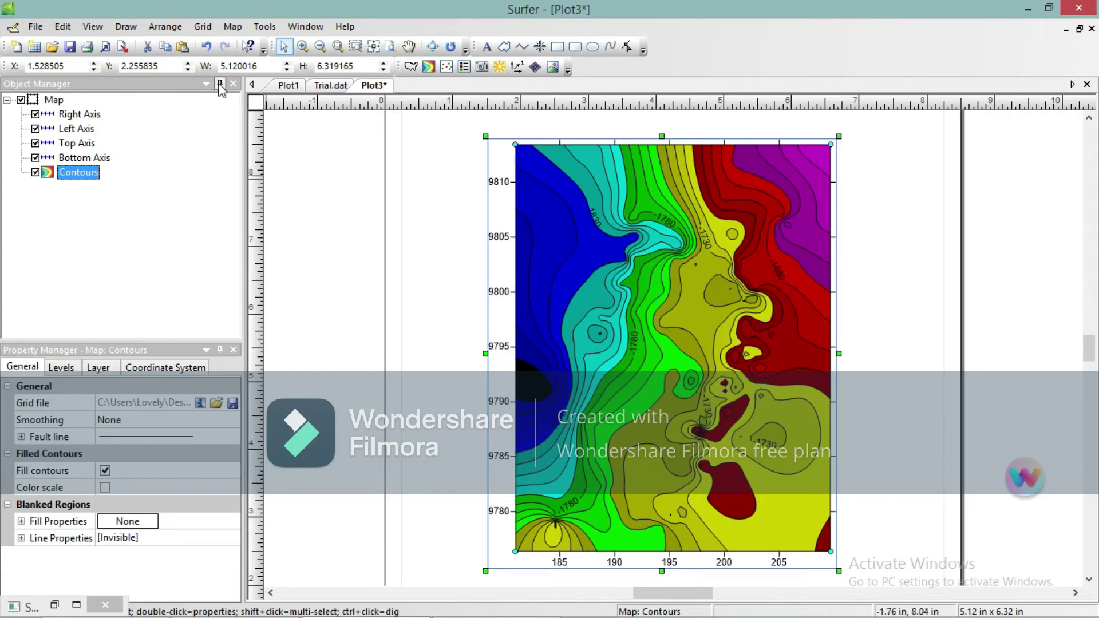
Step: Add slice.bln as a base layer to draw the profile line over the contours
{"action": "left_click", "coordinate": [242, 30]}
{"action": "mouse_move", "coordinate": [250, 45]}
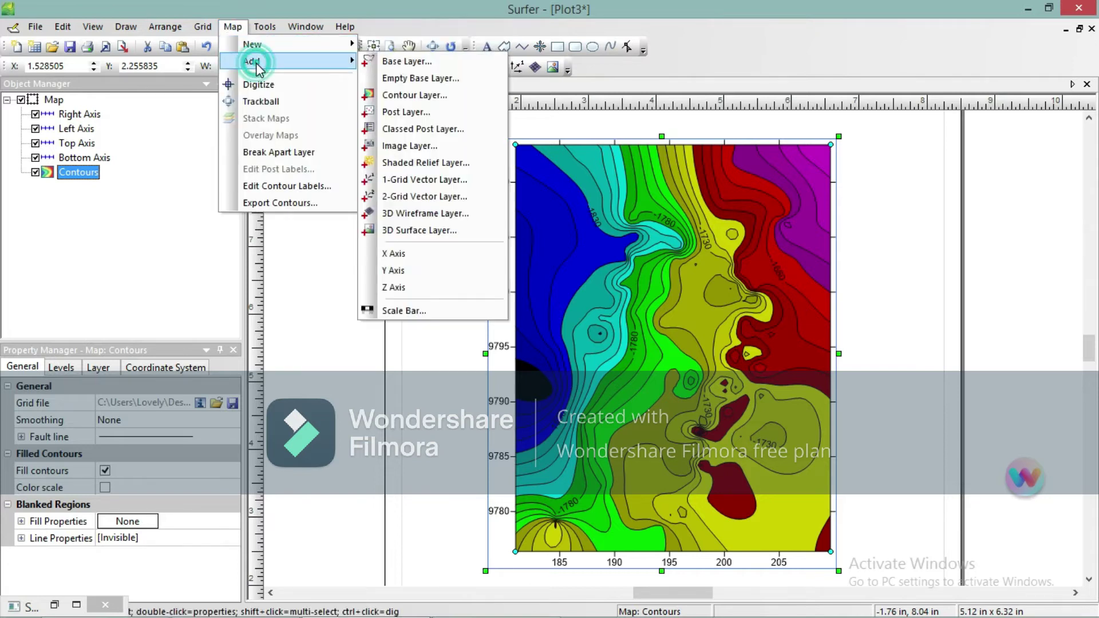
{"action": "left_click", "coordinate": [384, 65]}
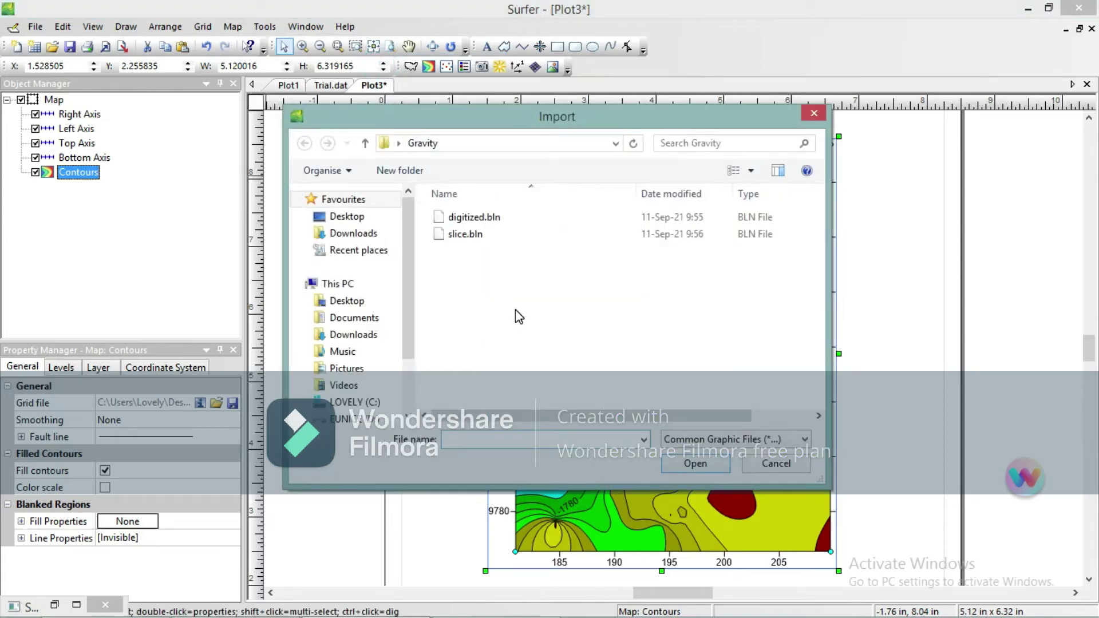
{"action": "left_click", "coordinate": [465, 237]}
{"action": "double_click", "coordinate": [464, 237]}
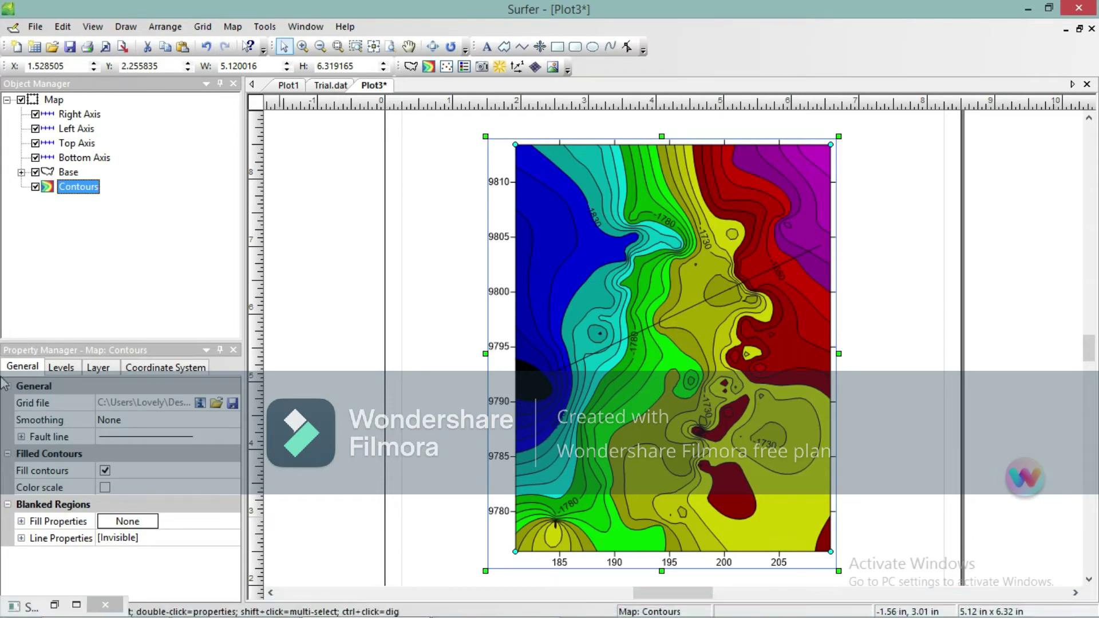
Step: Open slice.dat as a worksheet showing the profile's X, Y, gravity and distance values
{"action": "left_click", "coordinate": [40, 29]}
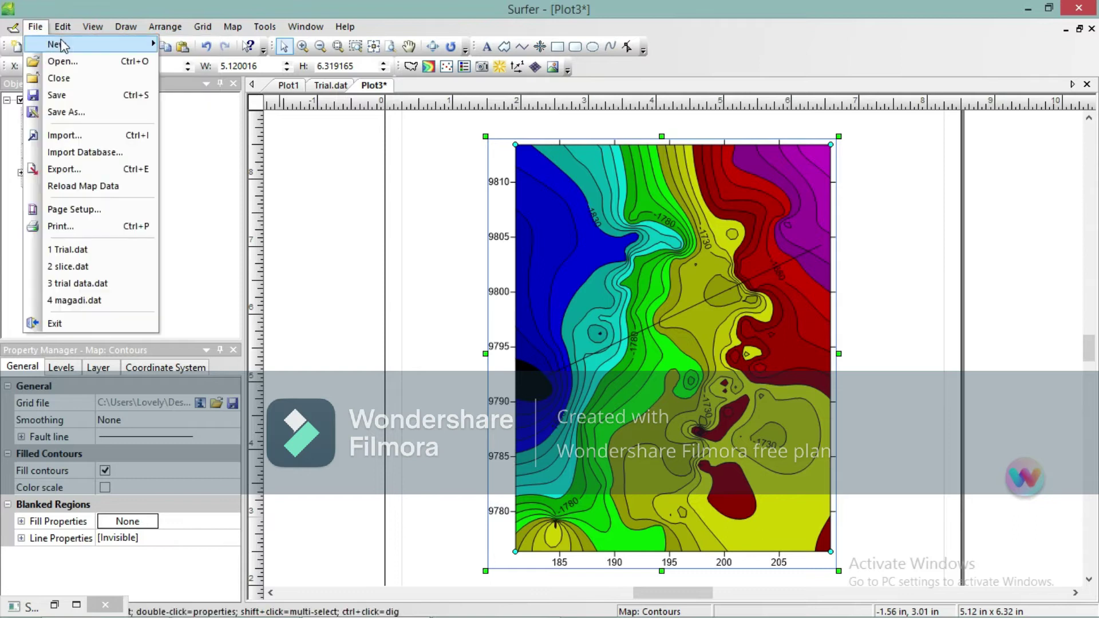
{"action": "left_click", "coordinate": [89, 62]}
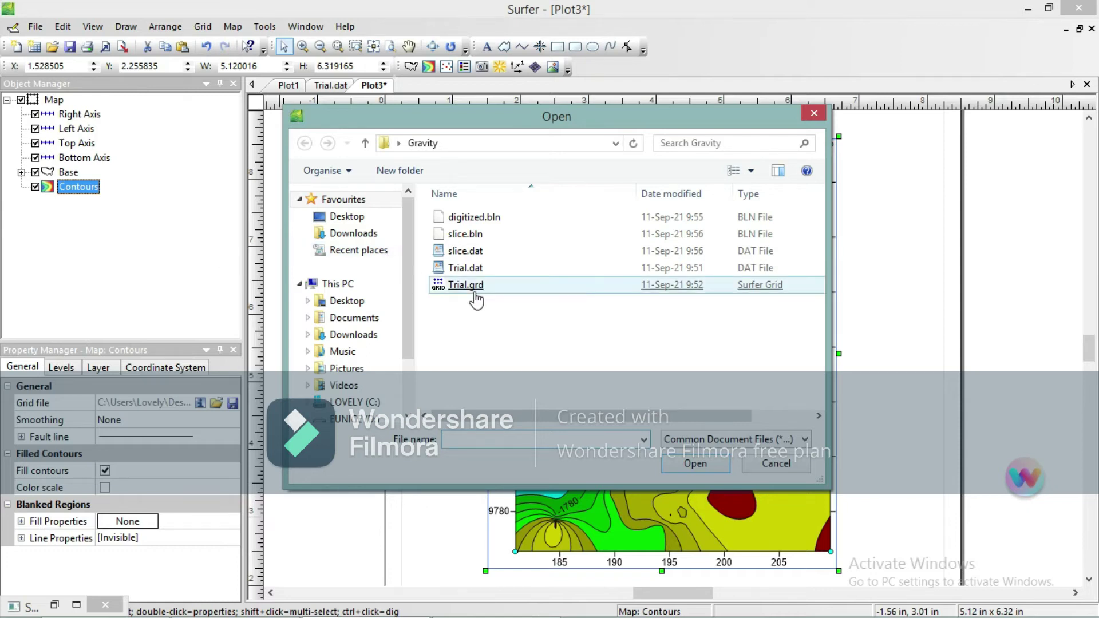
{"action": "left_click", "coordinate": [478, 250]}
{"action": "double_click", "coordinate": [478, 250]}
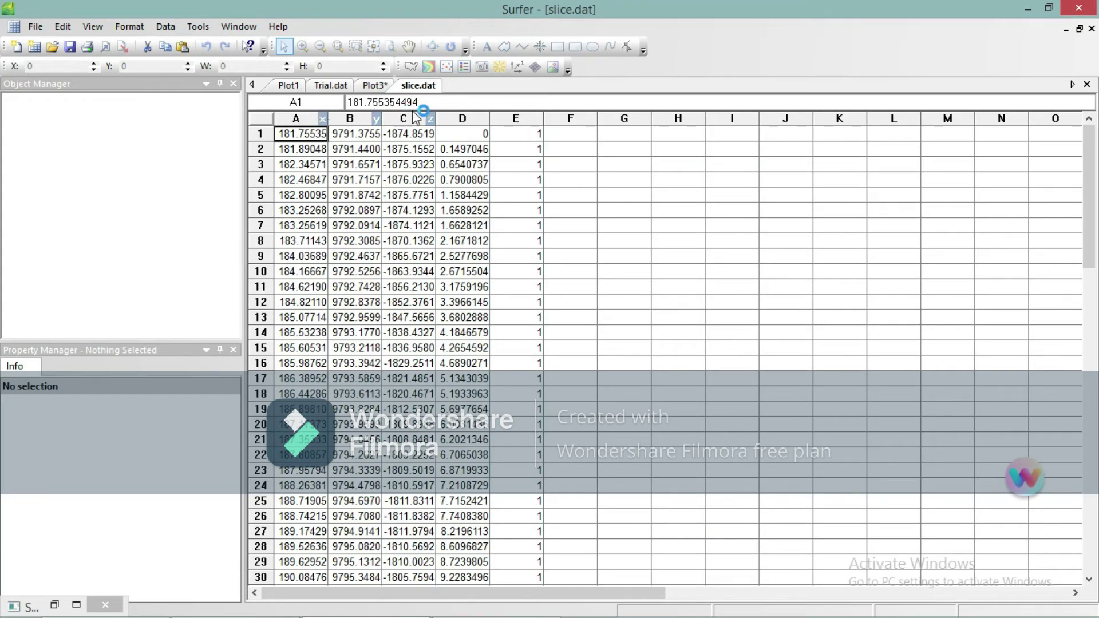
Step: Clear columns E, A and B of the slice.dat worksheet
{"action": "left_click", "coordinate": [517, 119]}
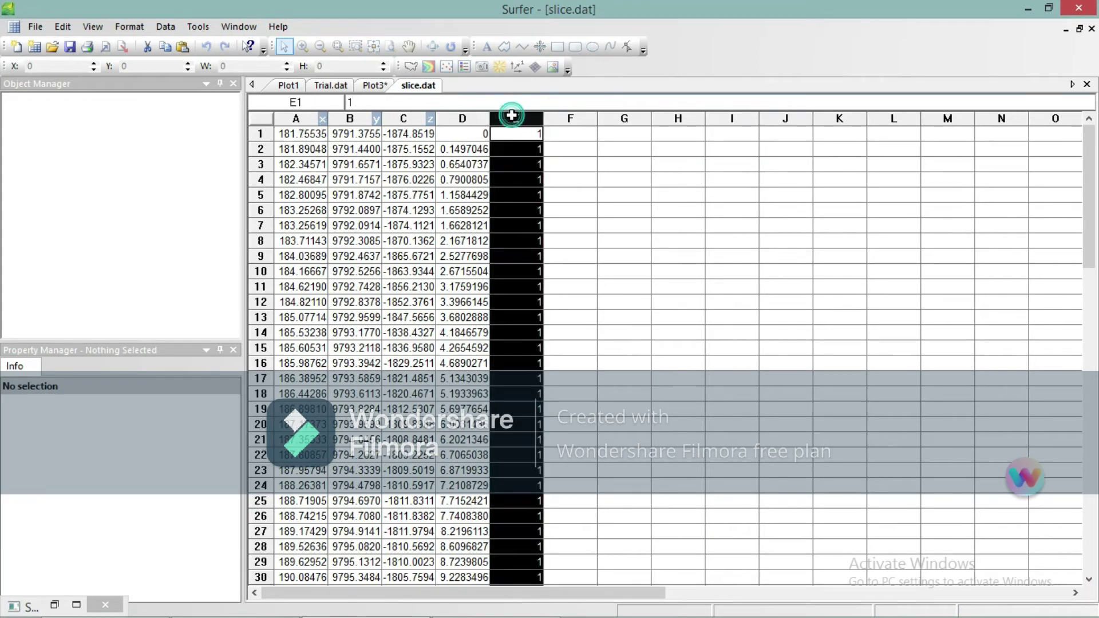
{"action": "key", "text": "Delete"}
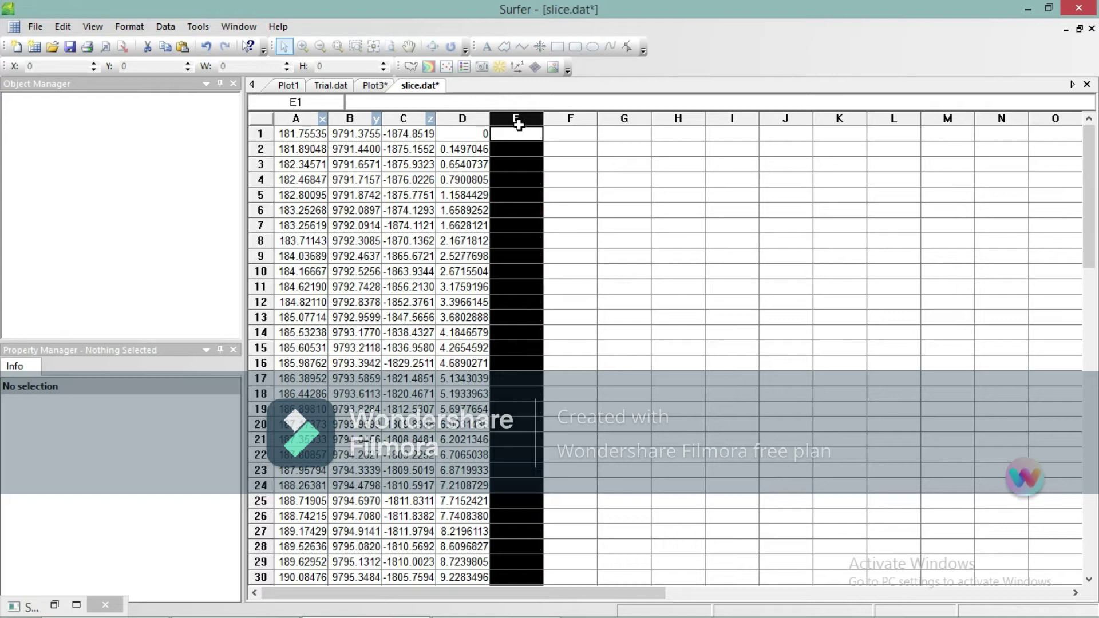
{"action": "left_click", "coordinate": [308, 118]}
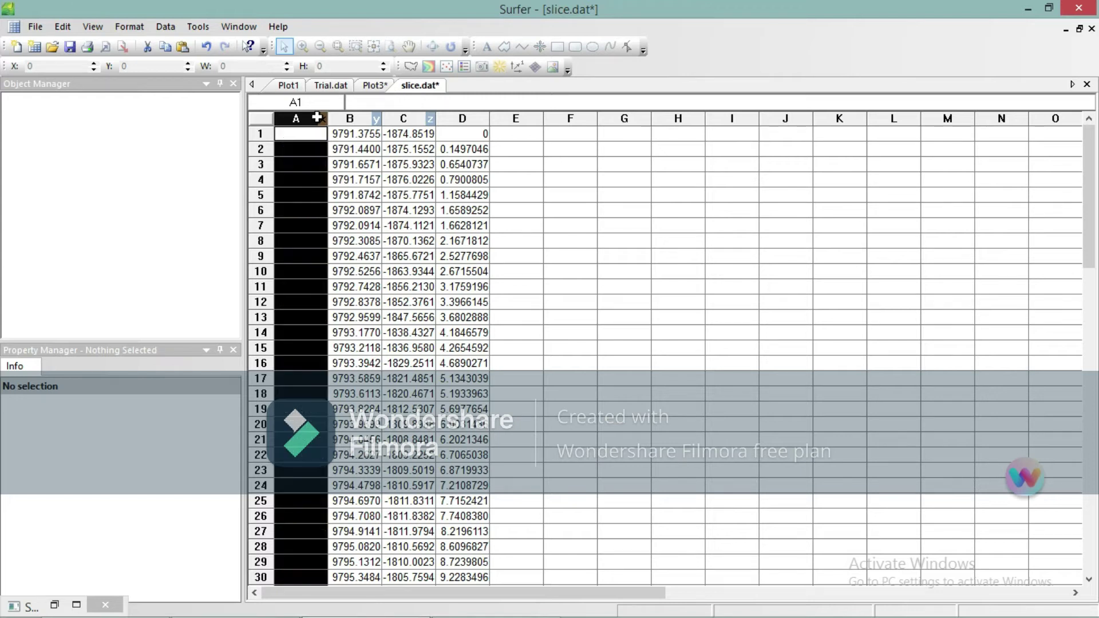
{"action": "left_click_drag", "start_coordinate": [316, 118], "coordinate": [346, 118]}
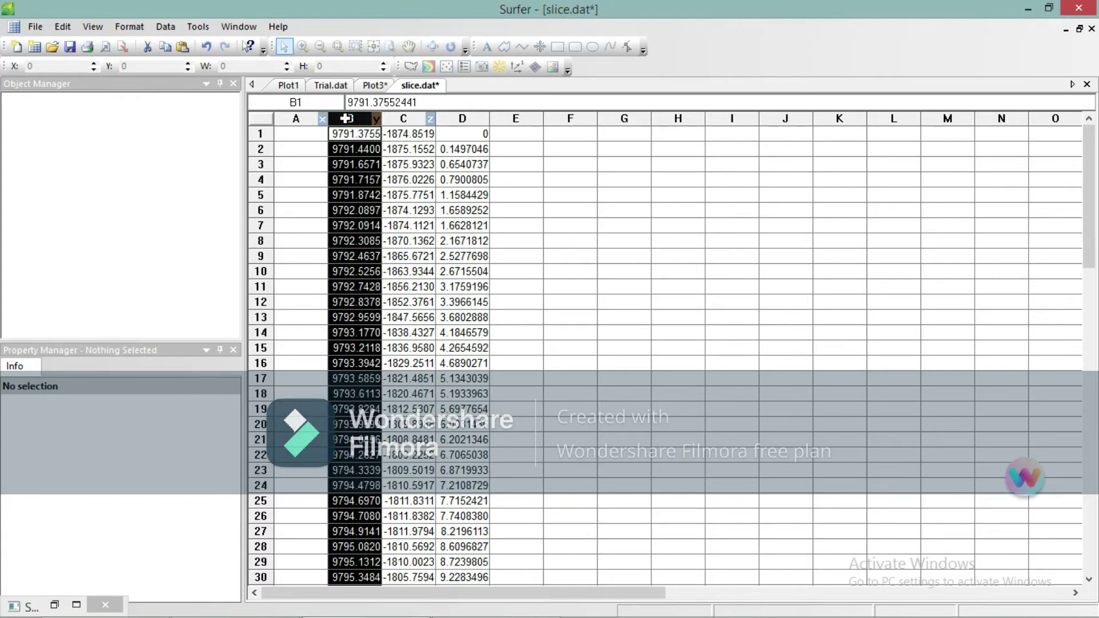
{"action": "key", "text": "Delete"}
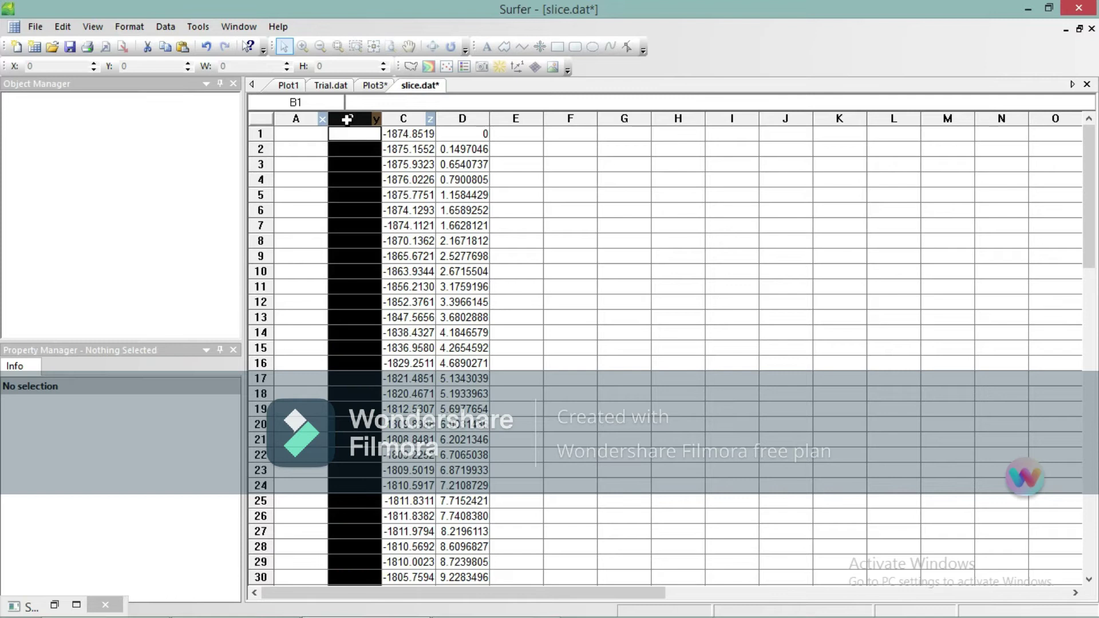
Step: Move distances from column D into A and gravity from column C into B, then switch to Excel
{"action": "left_click", "coordinate": [442, 119]}
{"action": "key", "text": "Delete"}
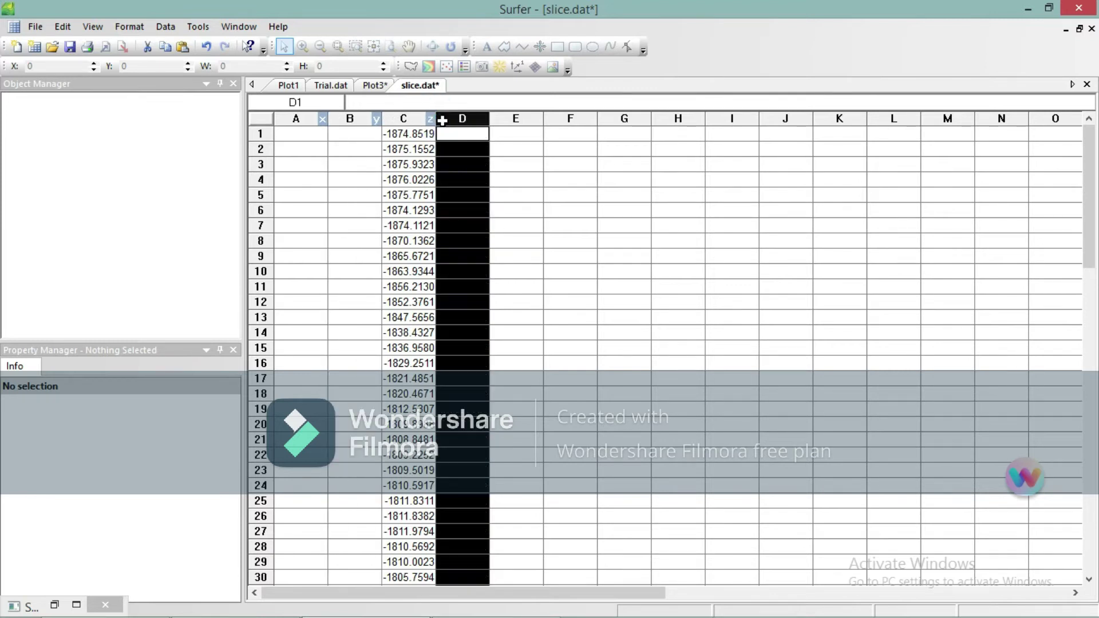
{"action": "left_click", "coordinate": [308, 136]}
{"action": "key", "text": "ctrl+v"}
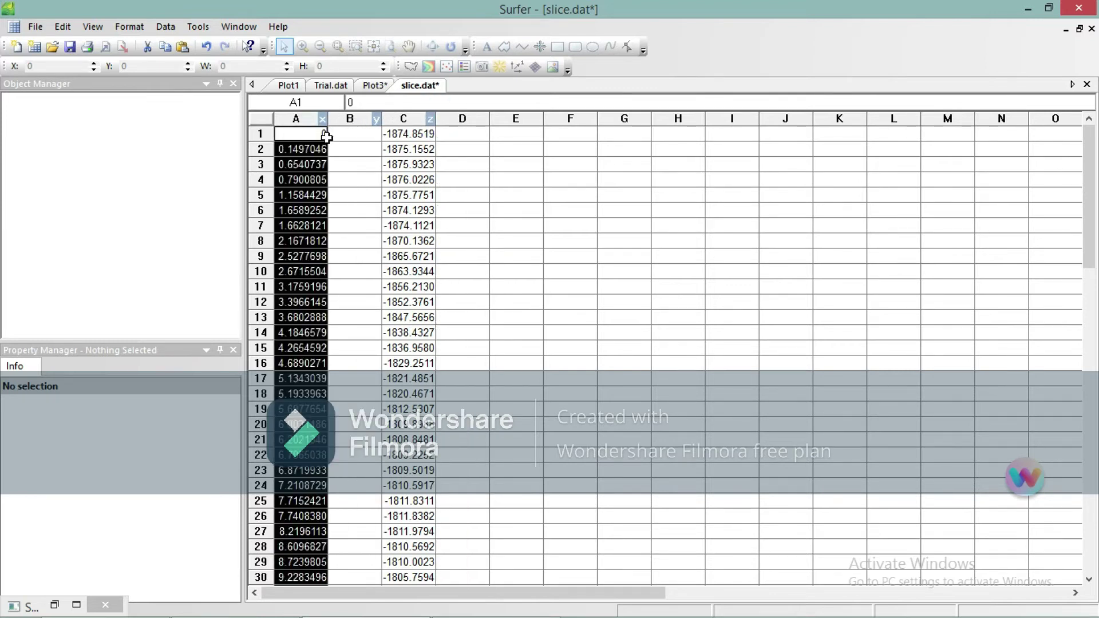
{"action": "left_click", "coordinate": [408, 120]}
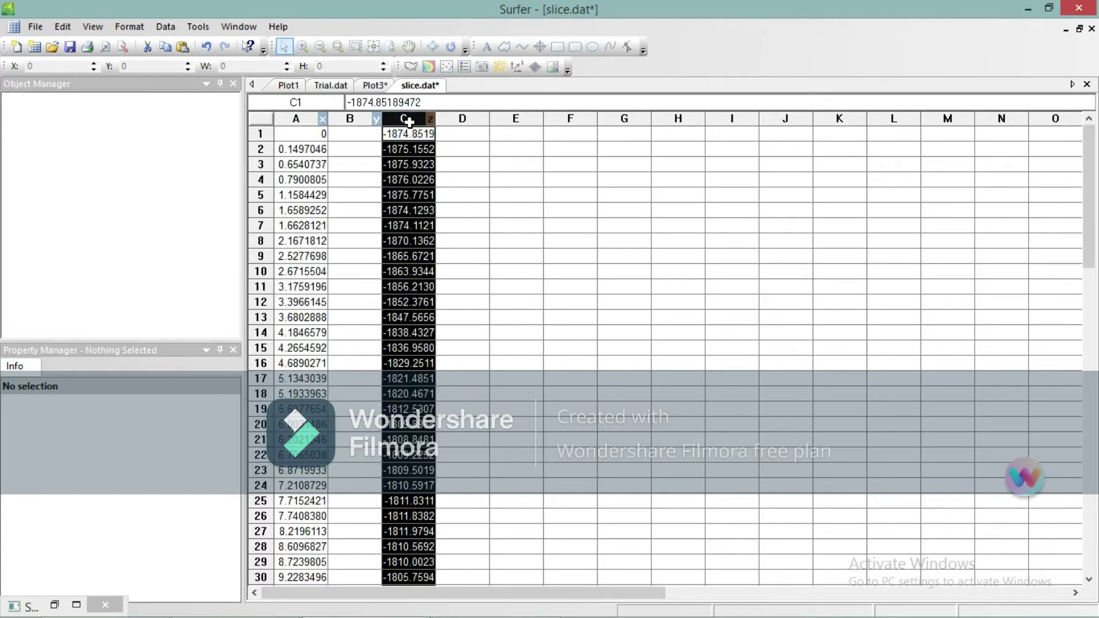
{"action": "key", "text": "Delete"}
{"action": "left_click", "coordinate": [352, 133]}
{"action": "key", "text": "ctrl+v"}
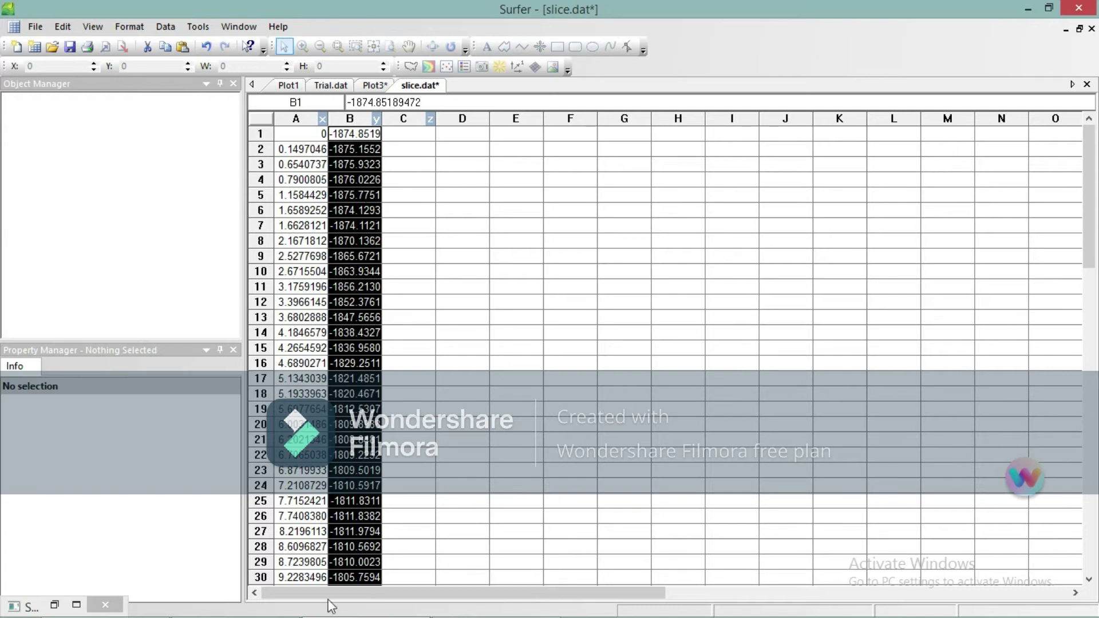
{"action": "mouse_move", "coordinate": [332, 606]}
{"action": "left_click", "coordinate": [294, 601]}
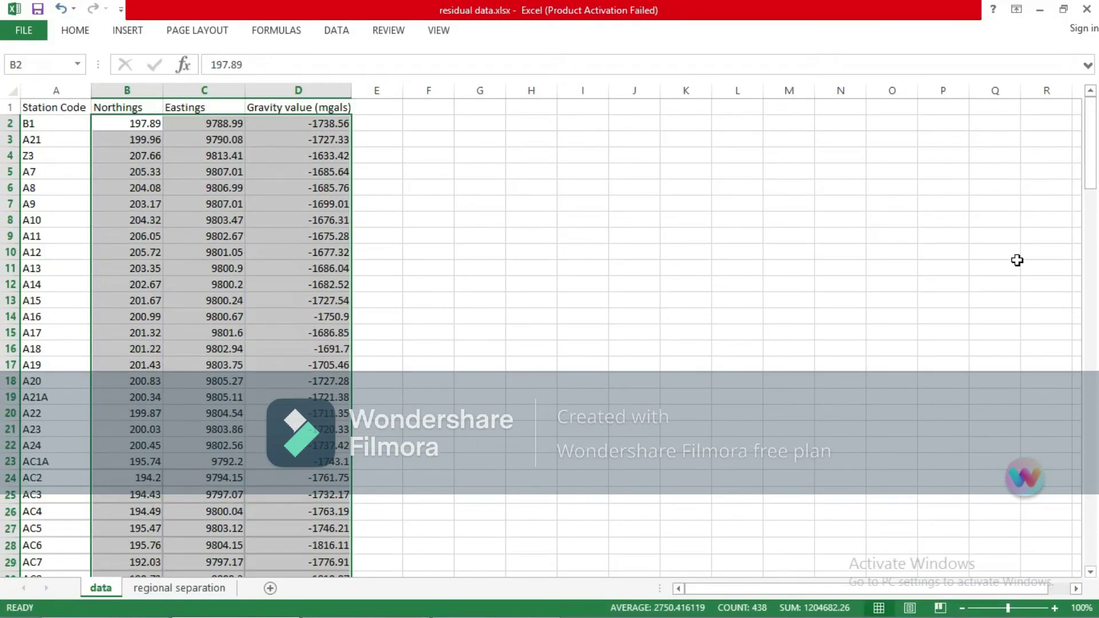
Step: Go to the 'regional separation' sheet and select cell I2
{"action": "left_click", "coordinate": [615, 303]}
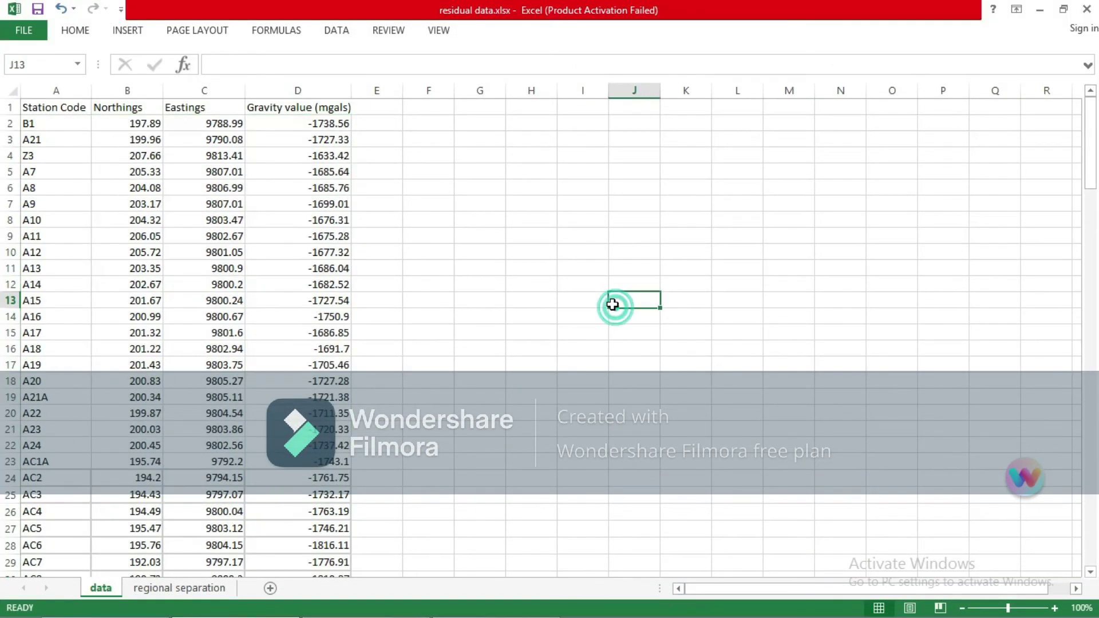
{"action": "left_click", "coordinate": [192, 588]}
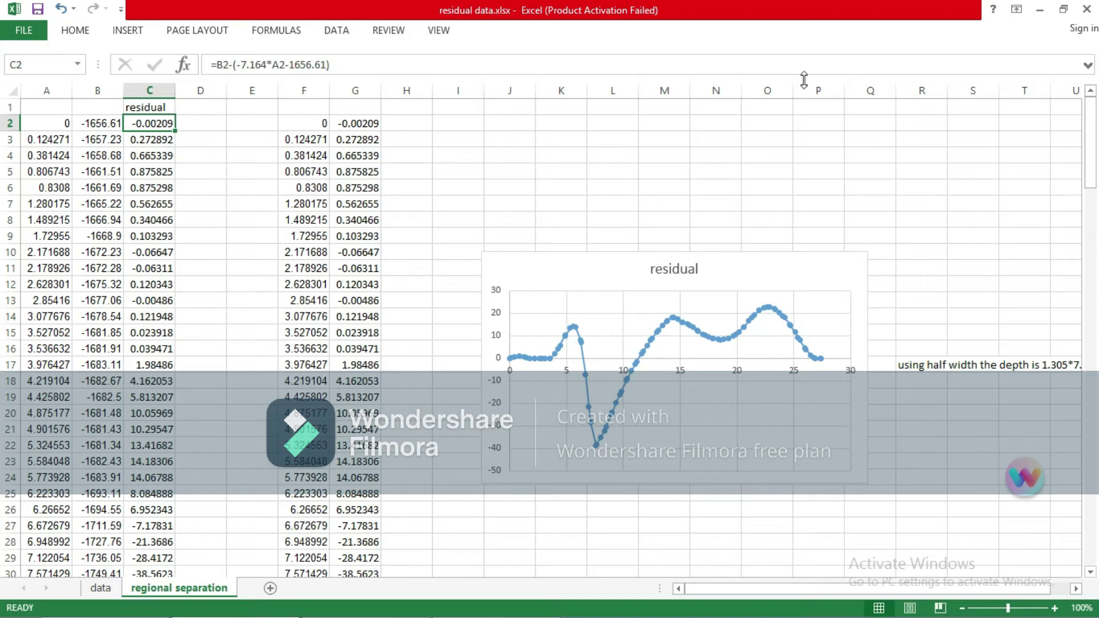
{"action": "left_click", "coordinate": [459, 118]}
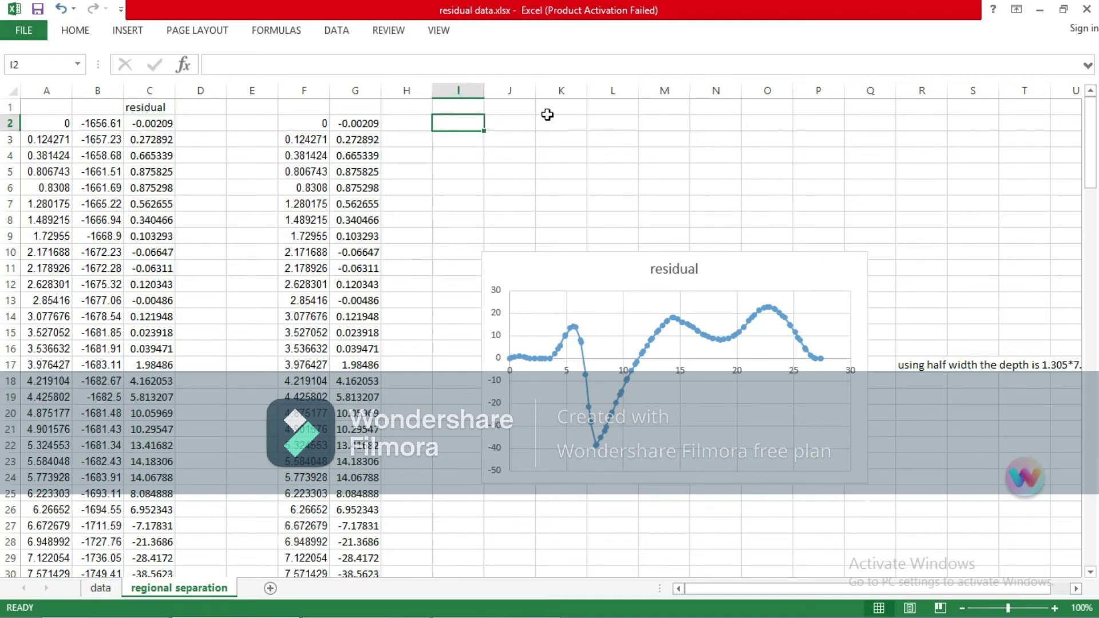
Step: Begin the slope formula in I2 as =(B2-, replacing a wrong C2 reference
{"action": "type", "text": "="}
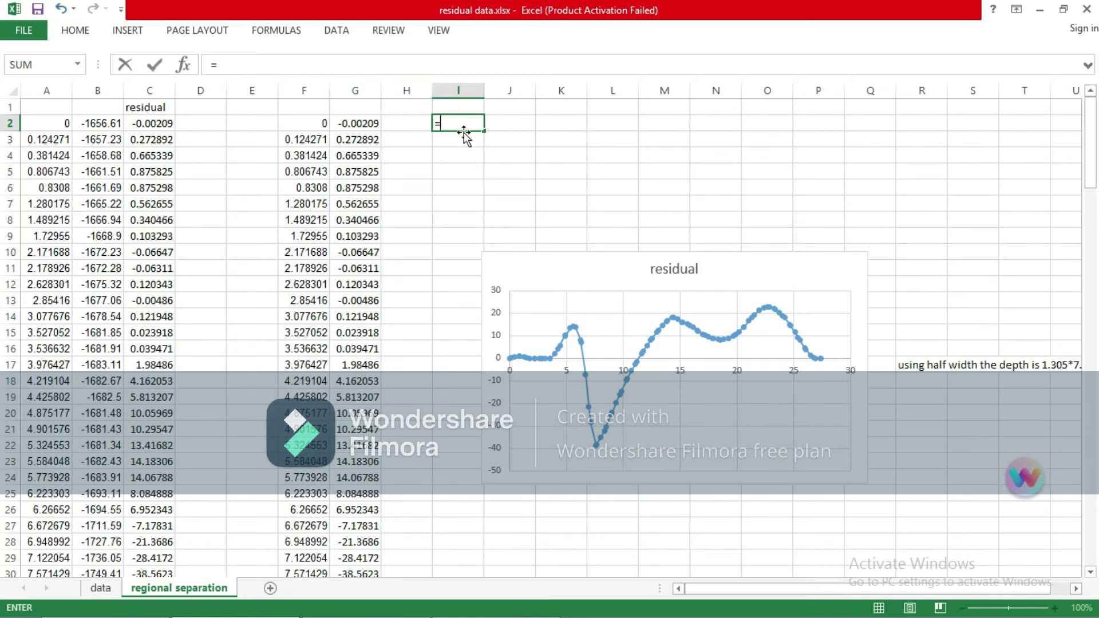
{"action": "type", "text": "("}
{"action": "left_click", "coordinate": [161, 123]}
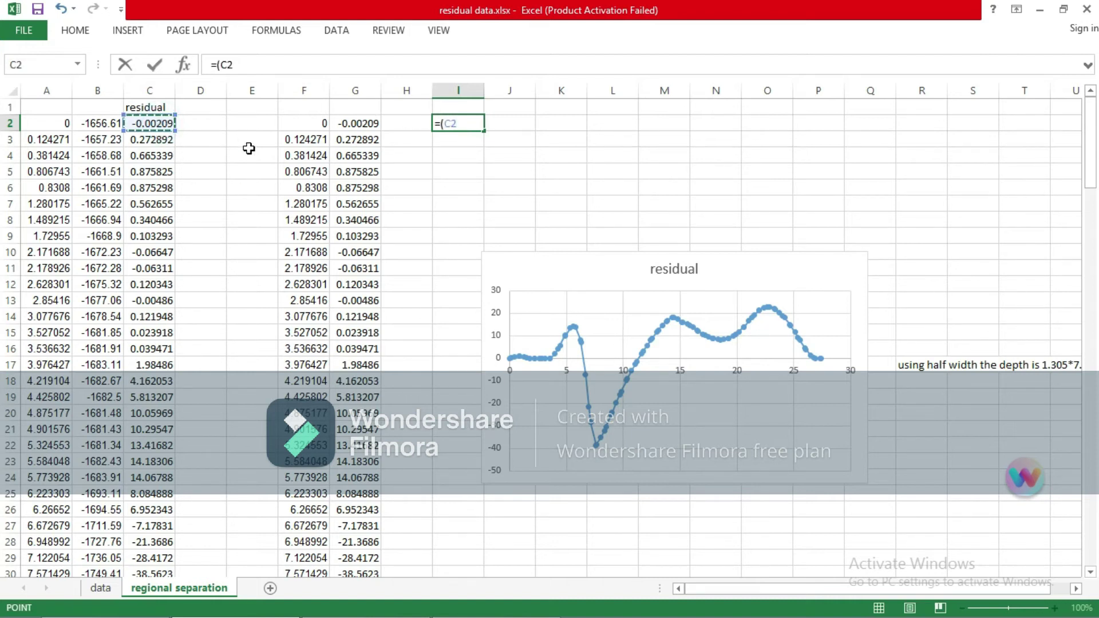
{"action": "type", "text": "-"}
{"action": "scroll", "coordinate": [238, 309], "scroll_direction": "down", "scroll_amount": 20}
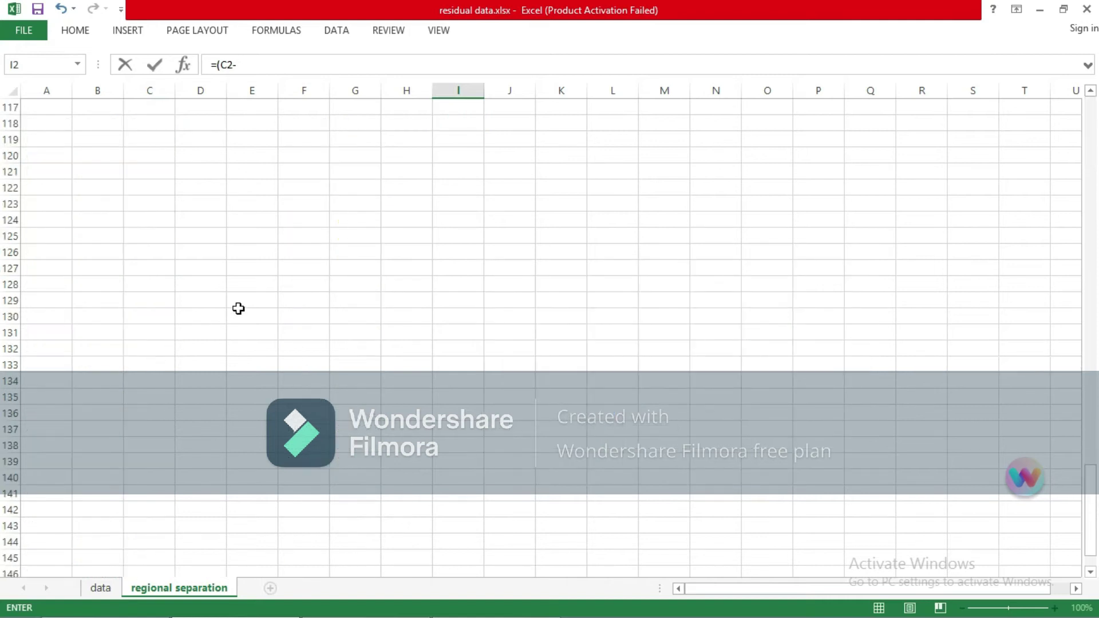
{"action": "scroll", "coordinate": [237, 317], "scroll_direction": "up", "scroll_amount": 19}
{"action": "scroll", "coordinate": [235, 315], "scroll_direction": "down", "scroll_amount": 9}
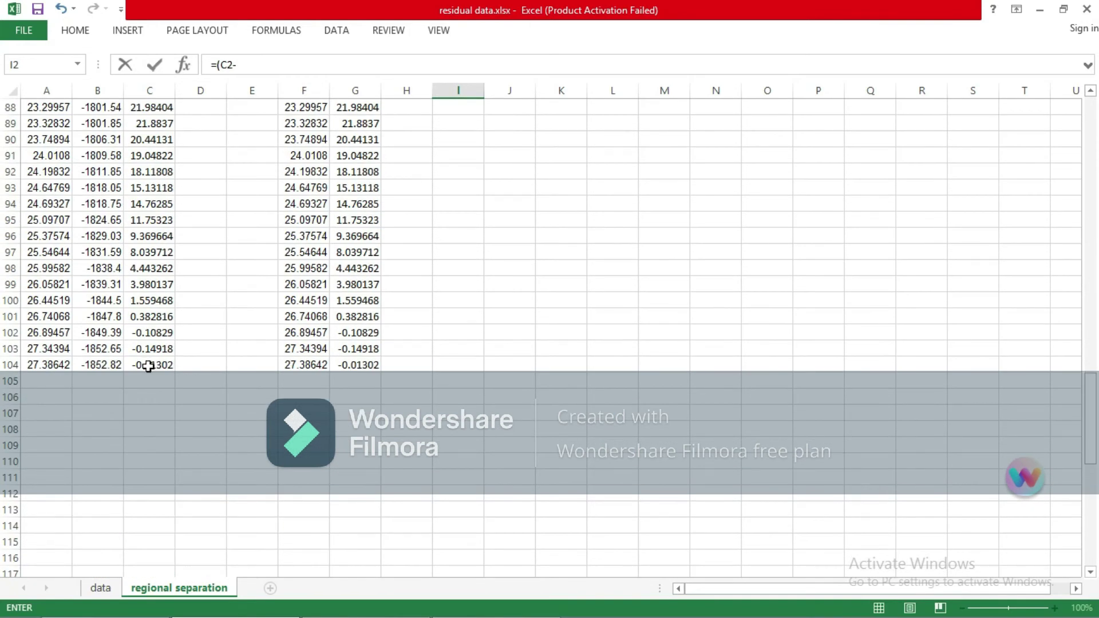
{"action": "scroll", "coordinate": [255, 317], "scroll_direction": "up", "scroll_amount": 20}
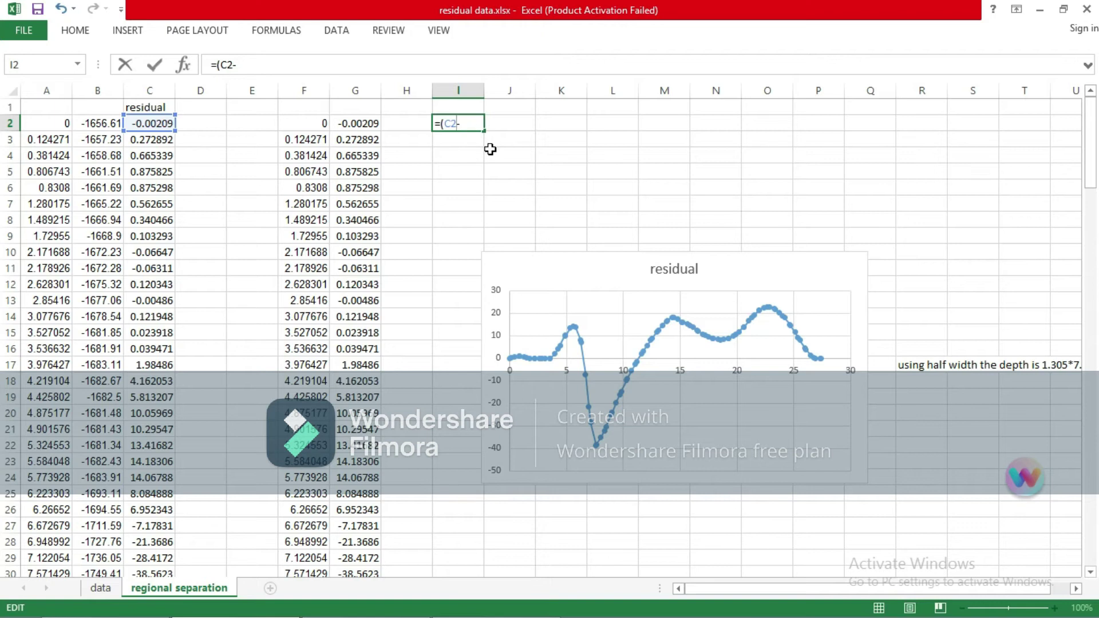
{"action": "left_click", "coordinate": [450, 124]}
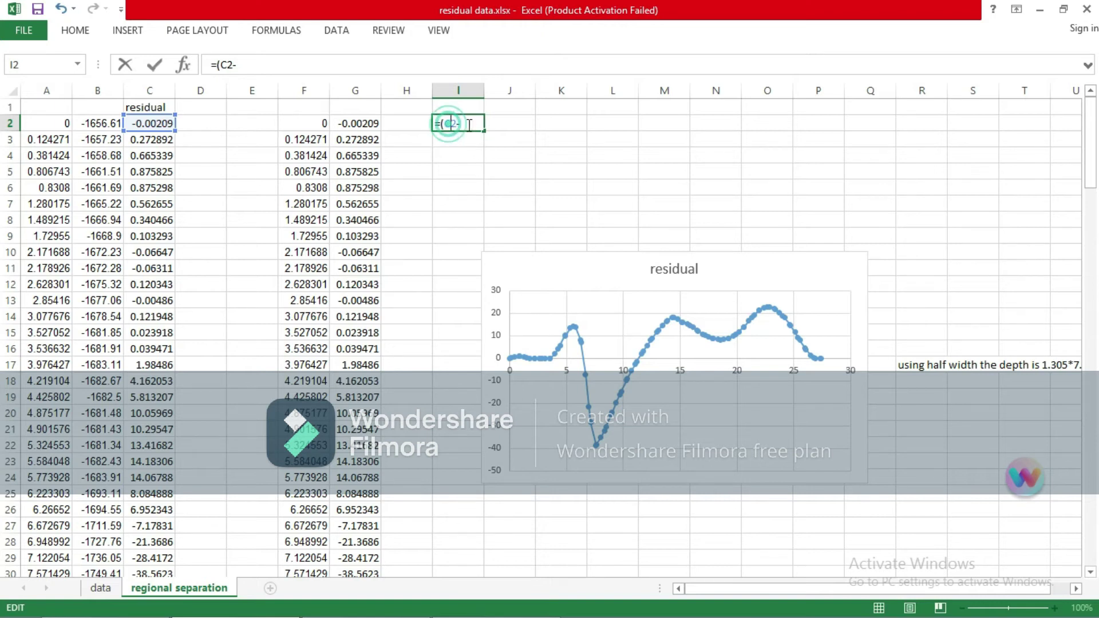
{"action": "key", "text": "BackSpace"}
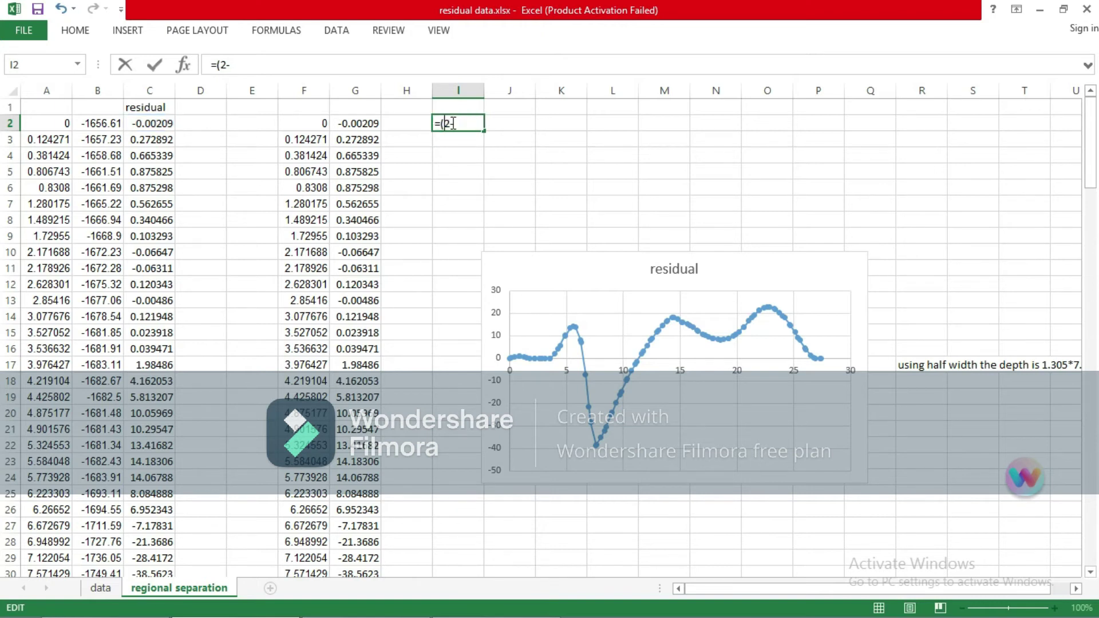
{"action": "key", "text": "Delete"}
{"action": "left_click", "coordinate": [106, 123]}
{"action": "scroll", "coordinate": [101, 283], "scroll_direction": "down", "scroll_amount": 20}
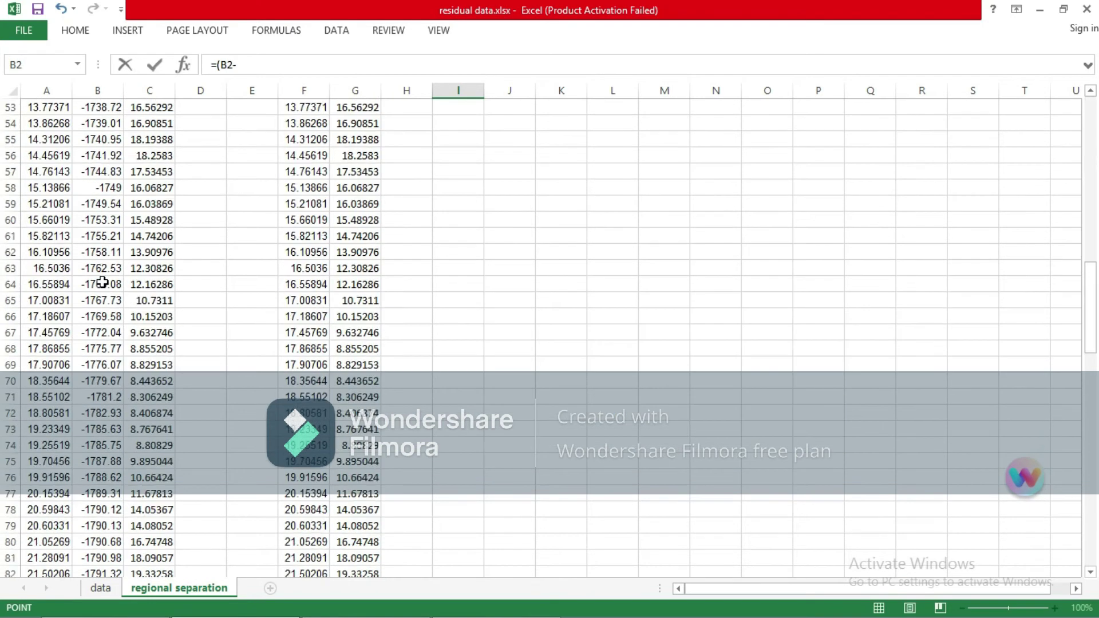
{"action": "scroll", "coordinate": [102, 282], "scroll_direction": "down", "scroll_amount": 20}
{"action": "scroll", "coordinate": [102, 282], "scroll_direction": "up", "scroll_amount": 20}
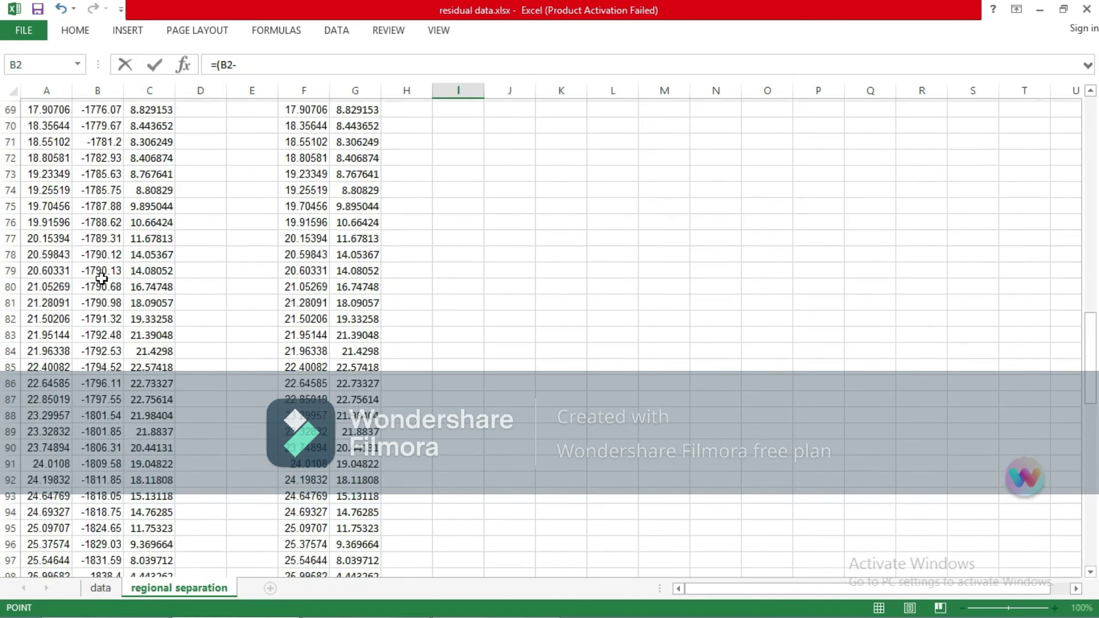
{"action": "scroll", "coordinate": [115, 400], "scroll_direction": "down", "scroll_amount": 19}
{"action": "scroll", "coordinate": [115, 392], "scroll_direction": "up", "scroll_amount": 19}
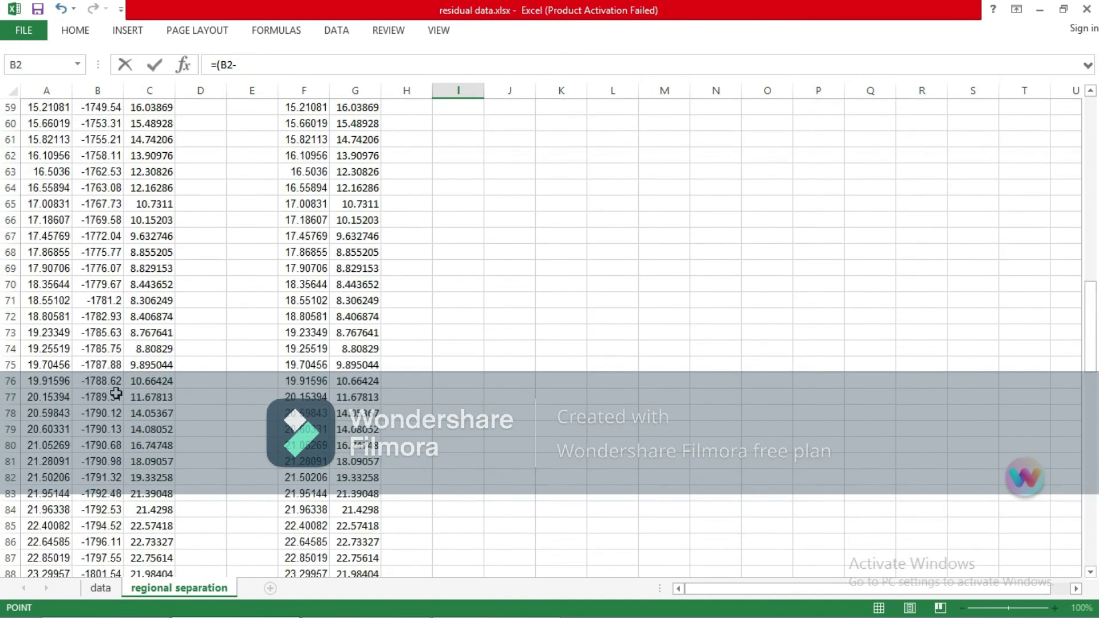
Step: Add the B104 reference to complete the numerator (B2-B104)
{"action": "left_click", "coordinate": [1091, 571]}
{"action": "left_click", "coordinate": [1090, 571]}
{"action": "left_click", "coordinate": [1091, 572]}
{"action": "left_click", "coordinate": [1091, 571]}
{"action": "left_click", "coordinate": [1091, 571]}
{"action": "left_click", "coordinate": [1090, 571]}
{"action": "left_click", "coordinate": [1090, 572]}
{"action": "left_click", "coordinate": [1090, 571]}
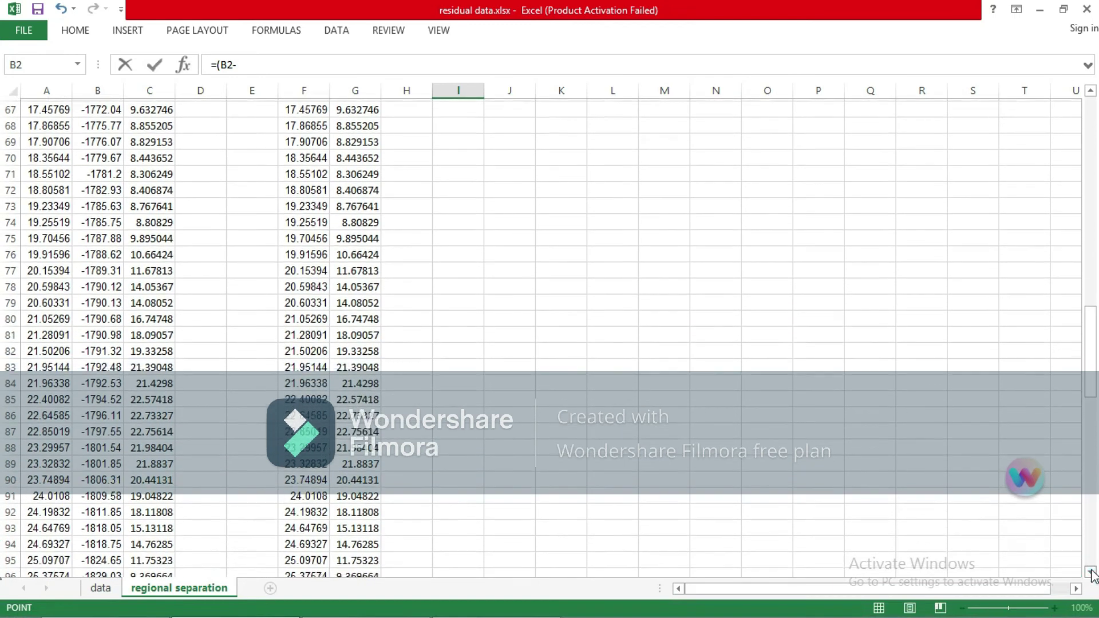
{"action": "left_click", "coordinate": [1090, 571]}
{"action": "left_click_drag", "start_coordinate": [1090, 572], "coordinate": [1090, 571]}
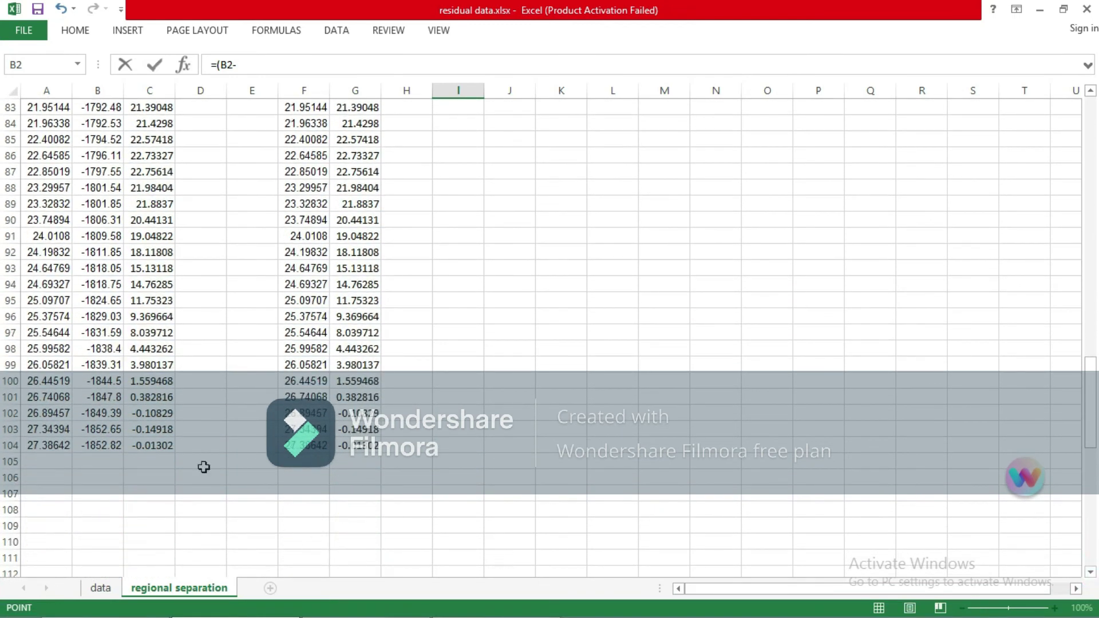
{"action": "left_click", "coordinate": [106, 448]}
{"action": "scroll", "coordinate": [368, 400], "scroll_direction": "up", "scroll_amount": 20}
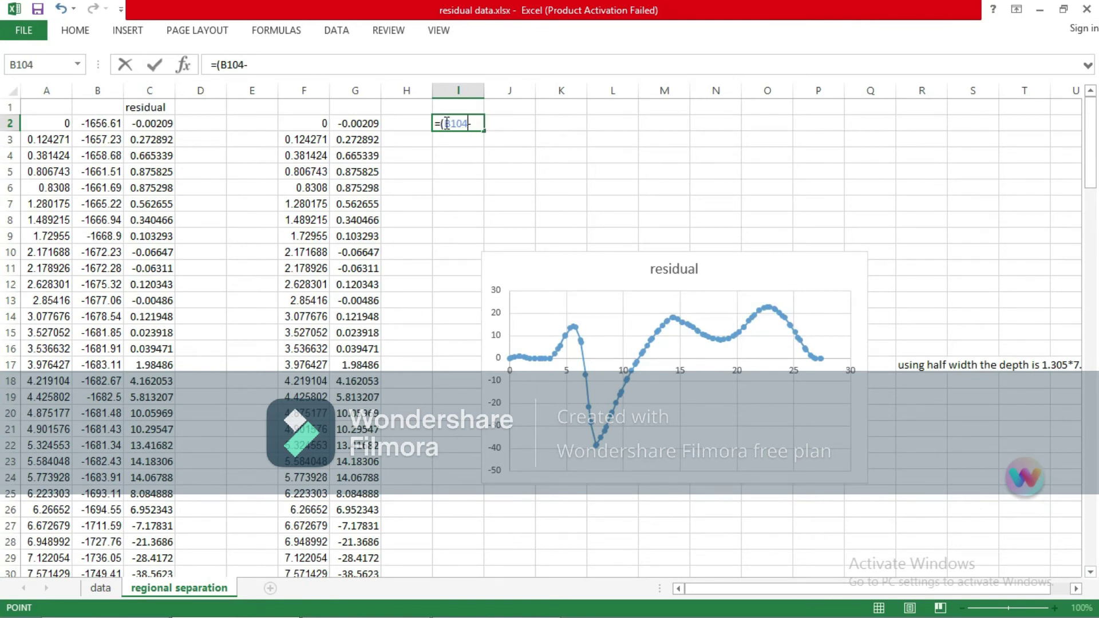
{"action": "left_click", "coordinate": [447, 124]}
{"action": "left_click", "coordinate": [106, 117]}
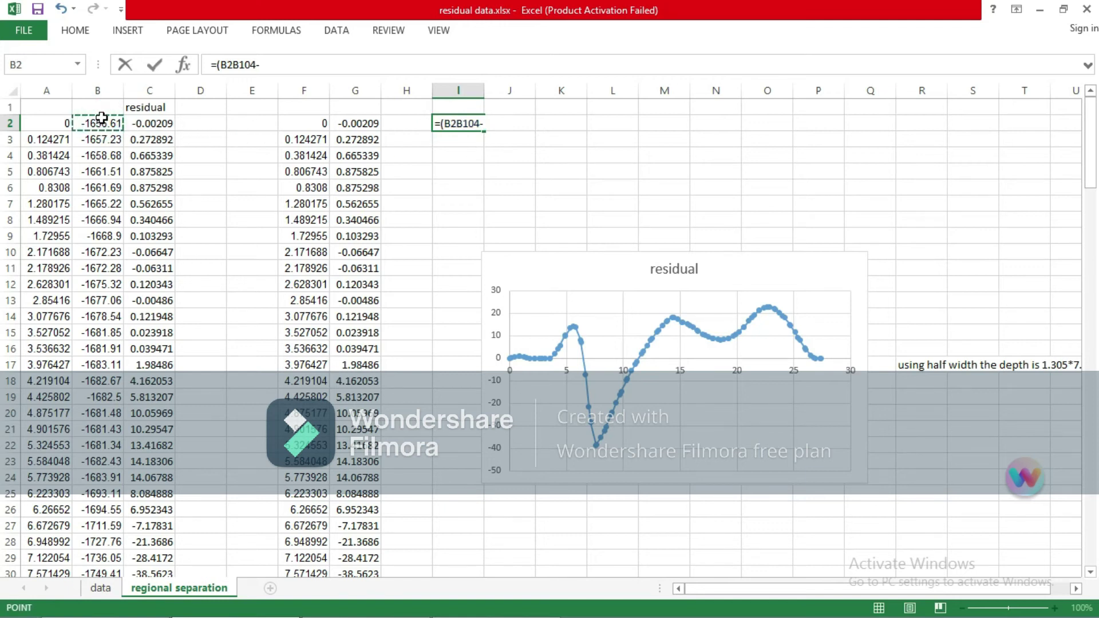
{"action": "type", "text": "-"}
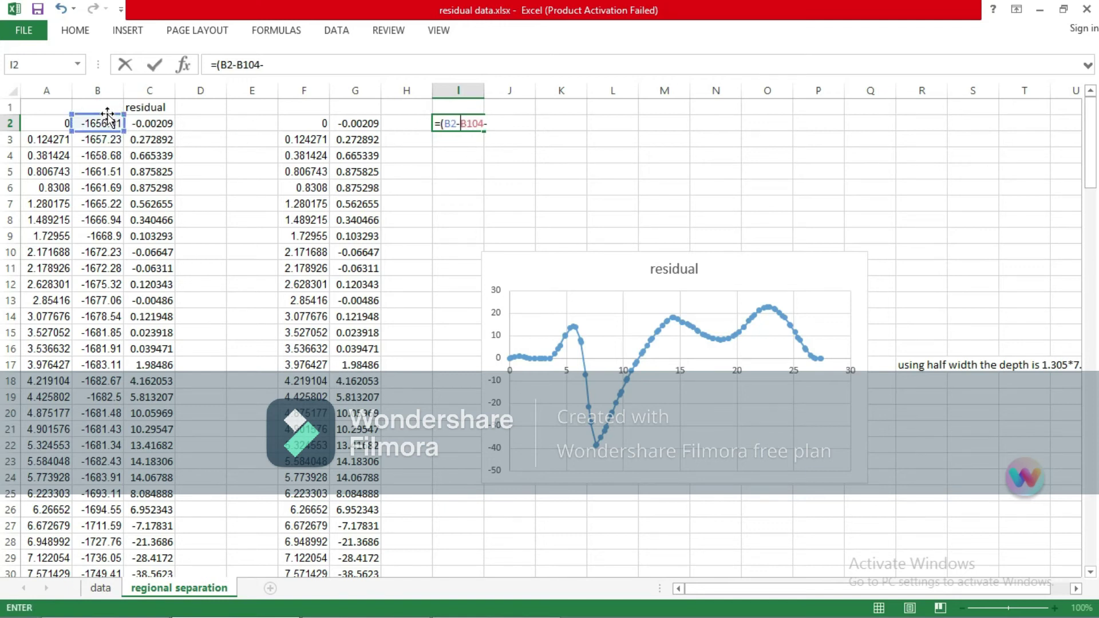
{"action": "left_click", "coordinate": [480, 123]}
{"action": "left_click", "coordinate": [484, 124]}
Step: Divide by (A2-A104), fix the parentheses after the error prompts, and commit to get -7.1644
{"action": "type", "text": "/"}
{"action": "left_click", "coordinate": [62, 120]}
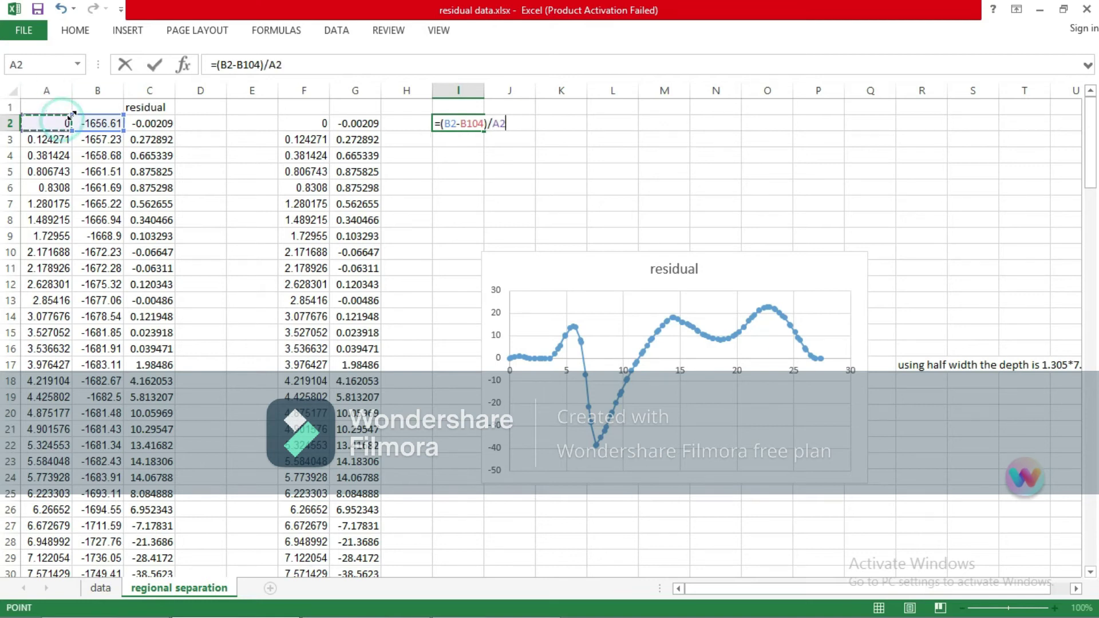
{"action": "type", "text": "-"}
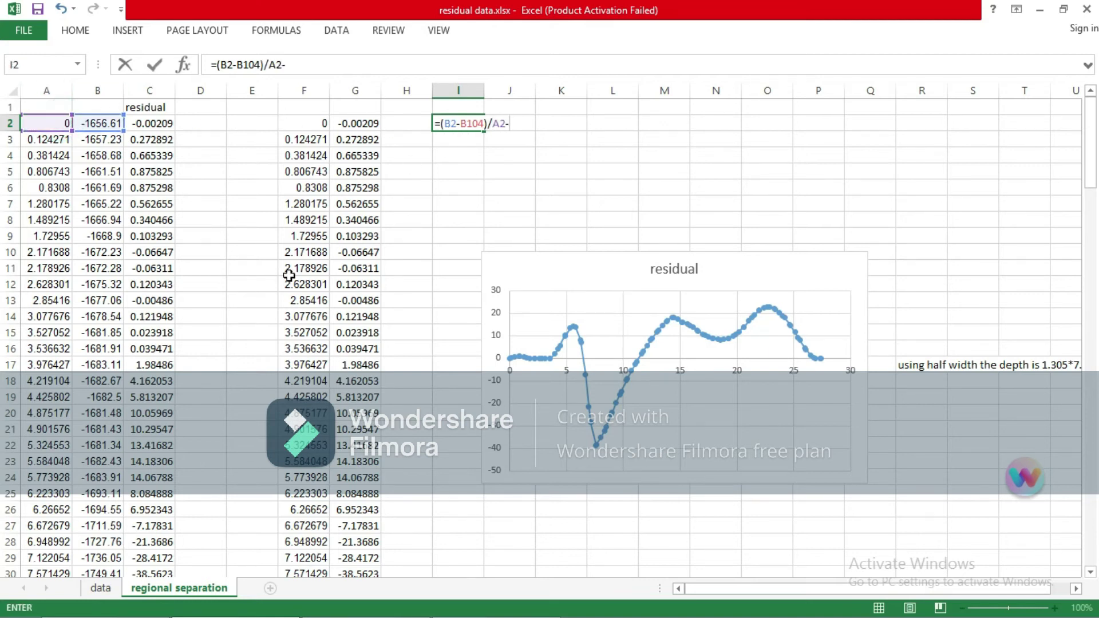
{"action": "scroll", "coordinate": [289, 274], "scroll_direction": "down", "scroll_amount": 19}
{"action": "scroll", "coordinate": [289, 276], "scroll_direction": "down", "scroll_amount": 10}
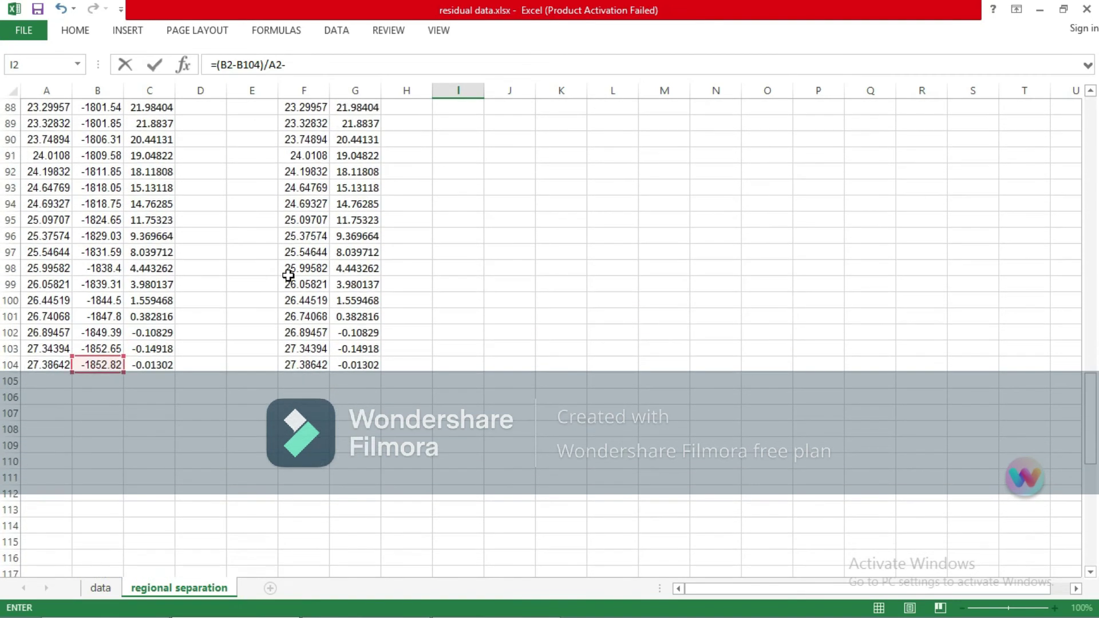
{"action": "left_click", "coordinate": [46, 367]}
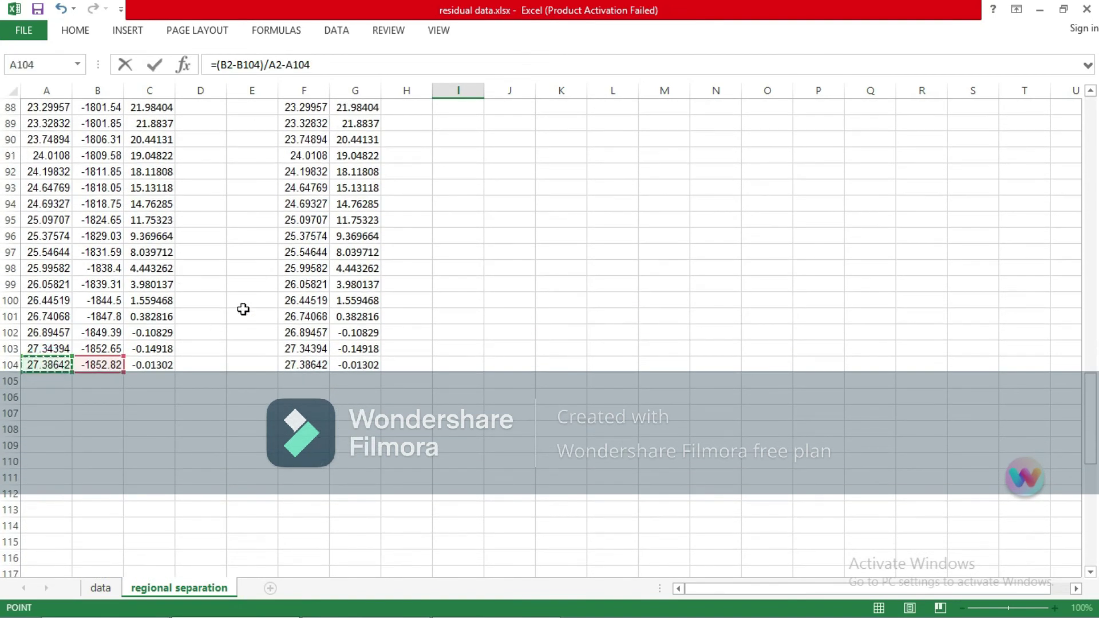
{"action": "scroll", "coordinate": [247, 289], "scroll_direction": "up", "scroll_amount": 20}
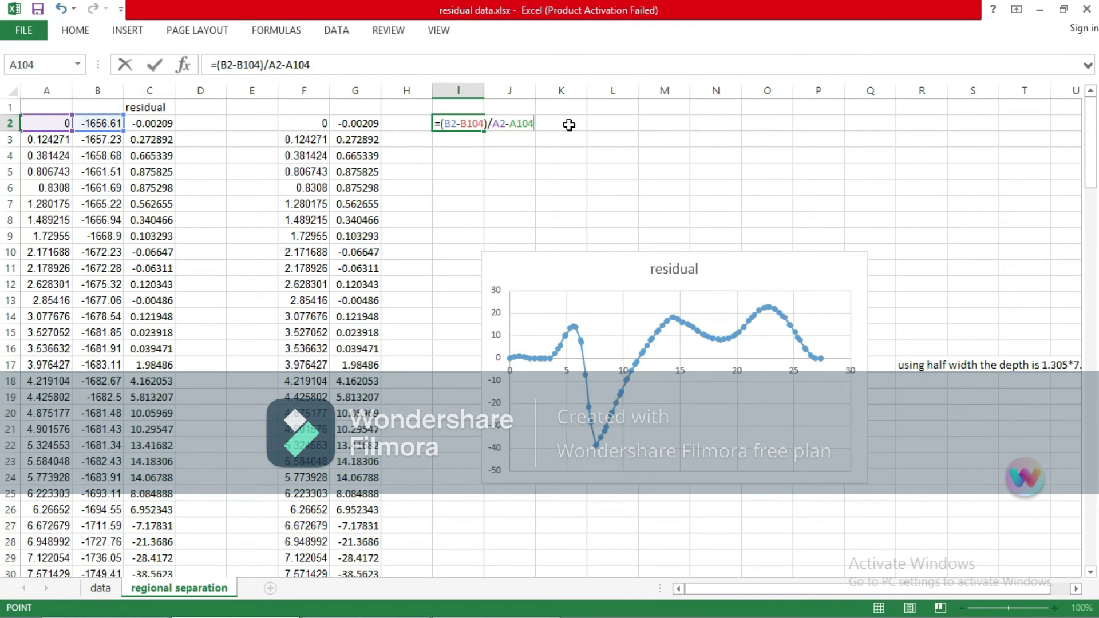
{"action": "type", "text": ")"}
{"action": "key", "text": "Return"}
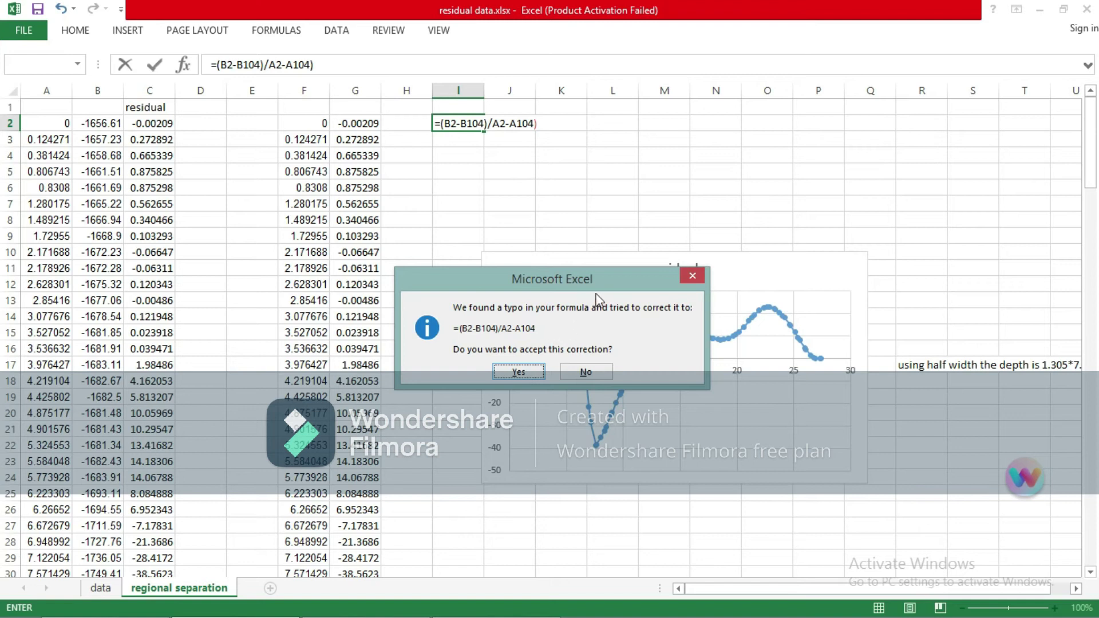
{"action": "left_click", "coordinate": [682, 272]}
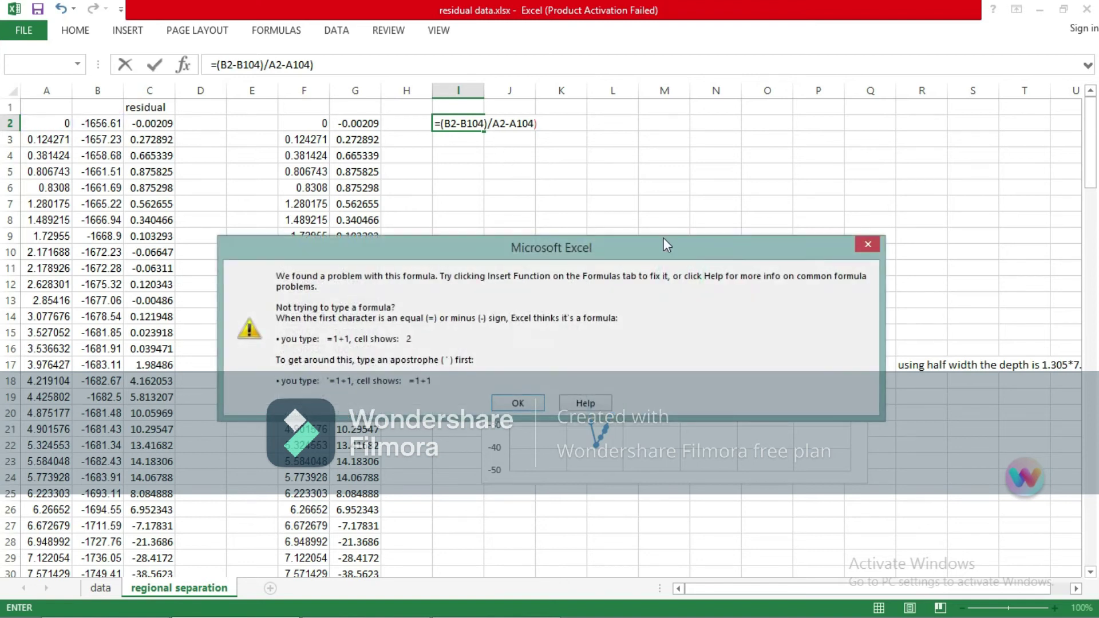
{"action": "left_click", "coordinate": [869, 244]}
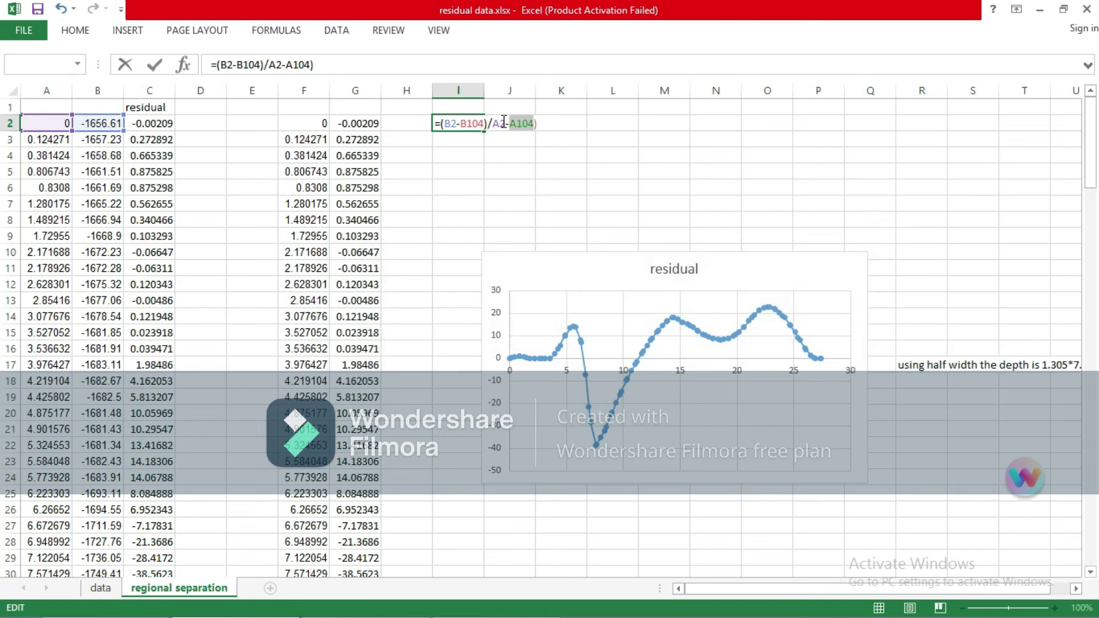
{"action": "left_click", "coordinate": [497, 124]}
{"action": "type", "text": "("}
{"action": "key", "text": "Return"}
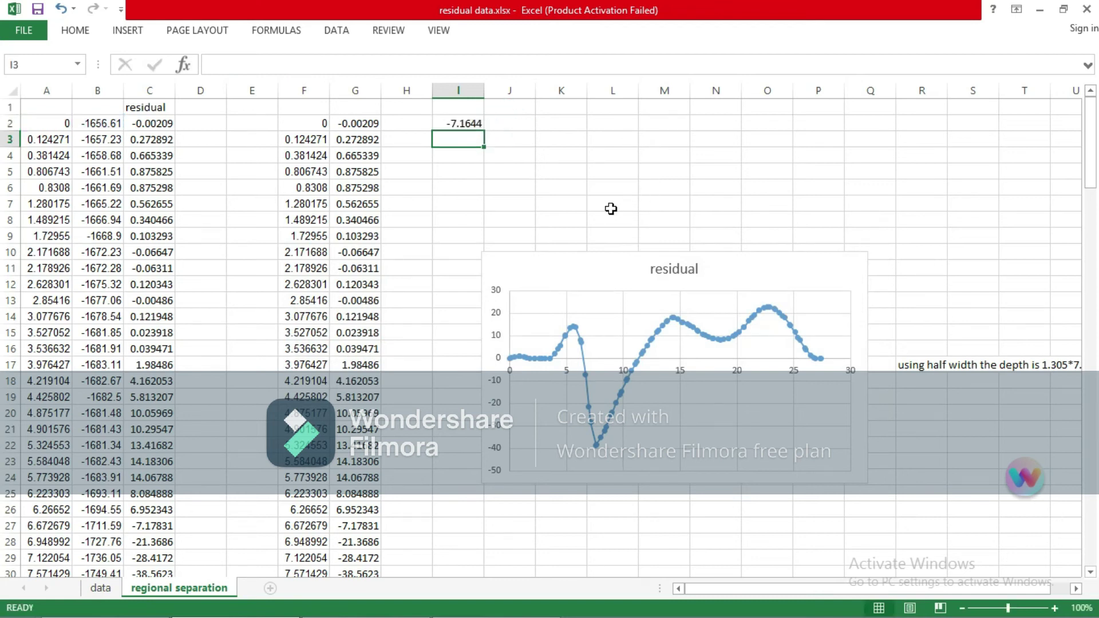
{"action": "left_click", "coordinate": [462, 123]}
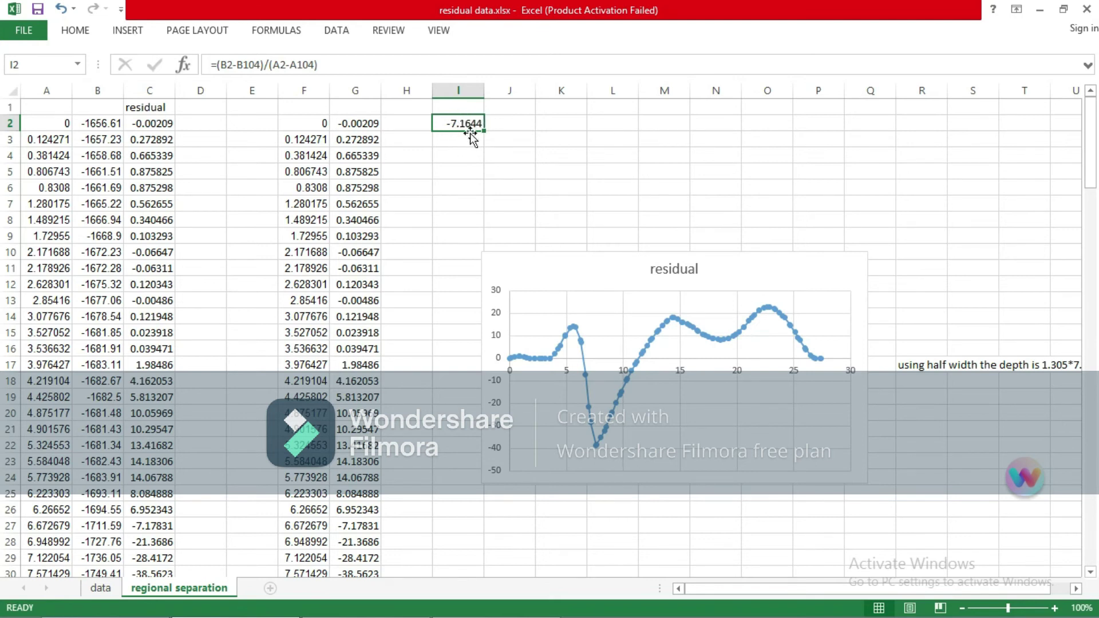
{"action": "left_click", "coordinate": [159, 103]}
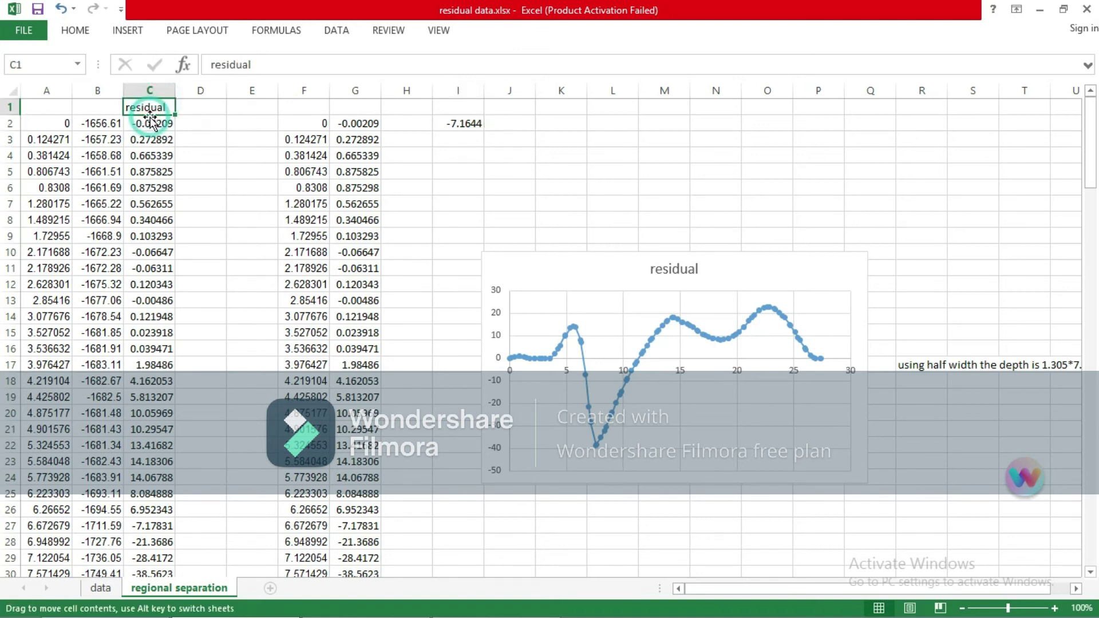
{"action": "left_click", "coordinate": [152, 122]}
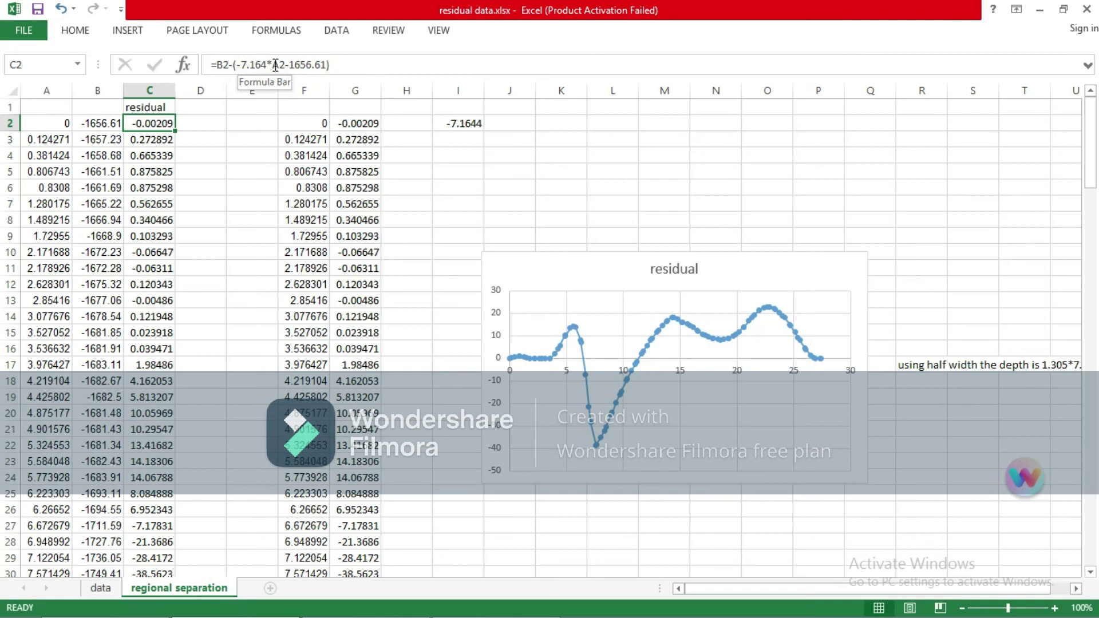
{"action": "left_click", "coordinate": [254, 66]}
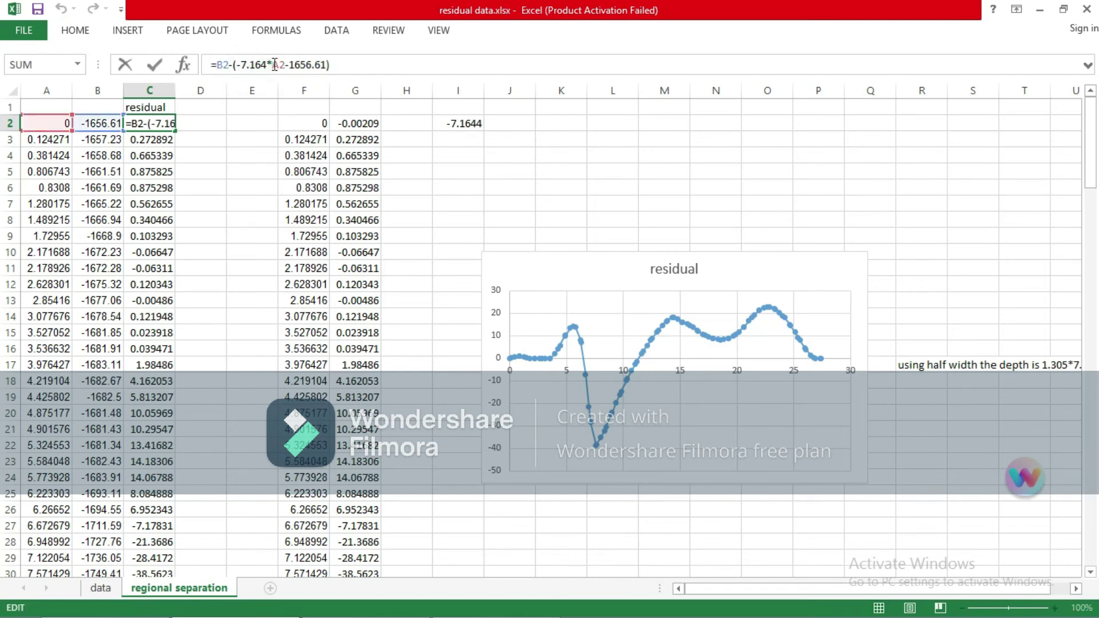
{"action": "double_click", "coordinate": [279, 66]}
{"action": "left_click", "coordinate": [299, 65]}
{"action": "left_click", "coordinate": [172, 124]}
{"action": "key", "text": "Return"}
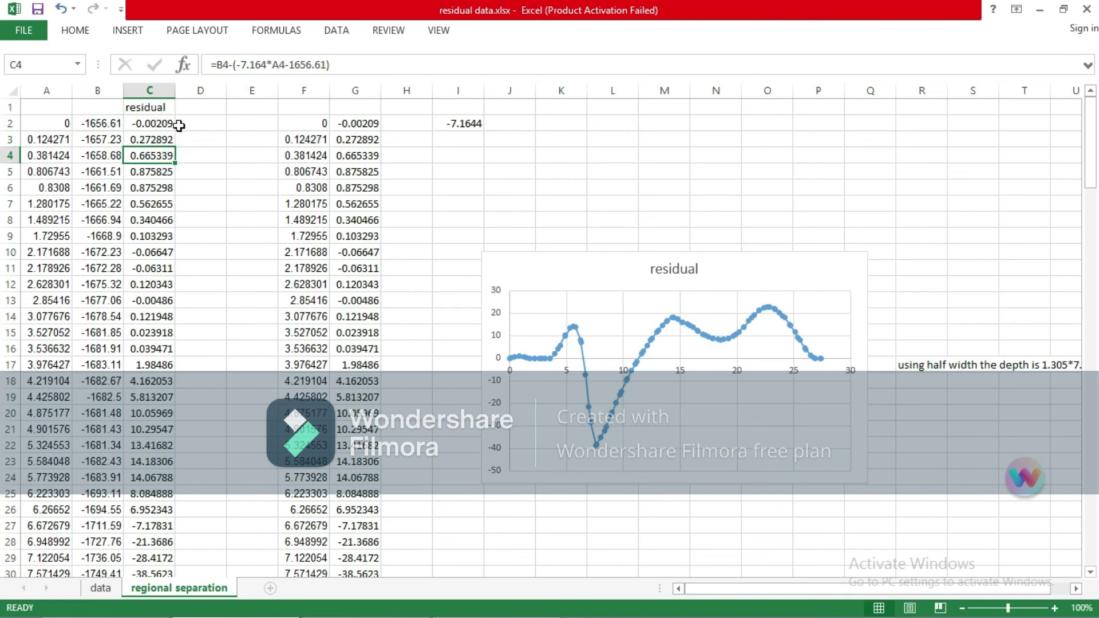
{"action": "left_click", "coordinate": [151, 123]}
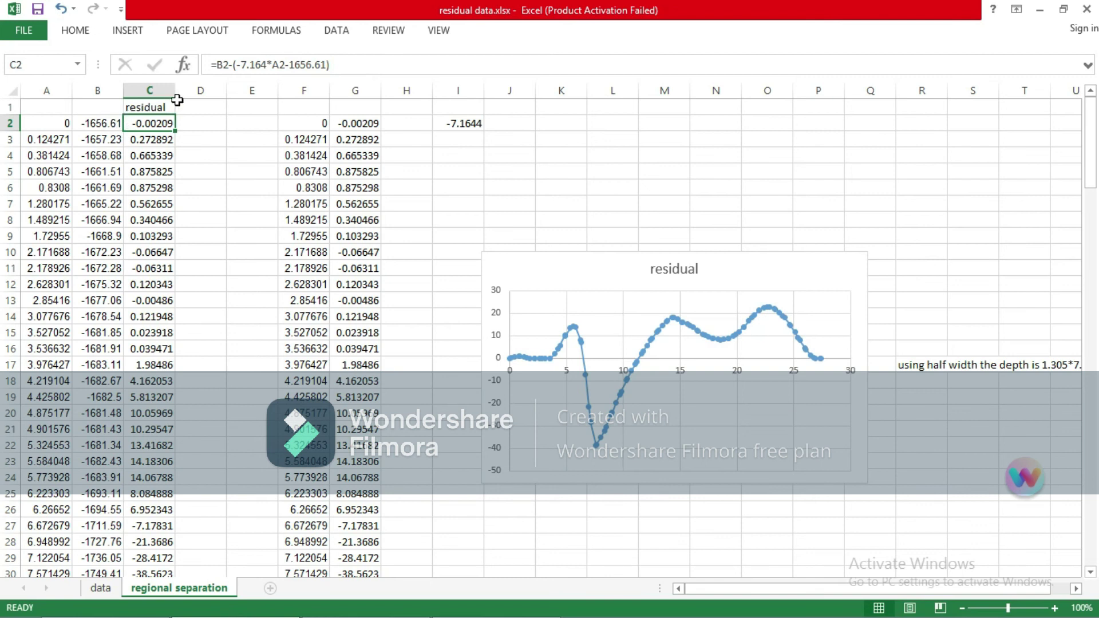
Step: Delete the -7.1644 slope formula from cell I2
{"action": "left_click", "coordinate": [201, 110]}
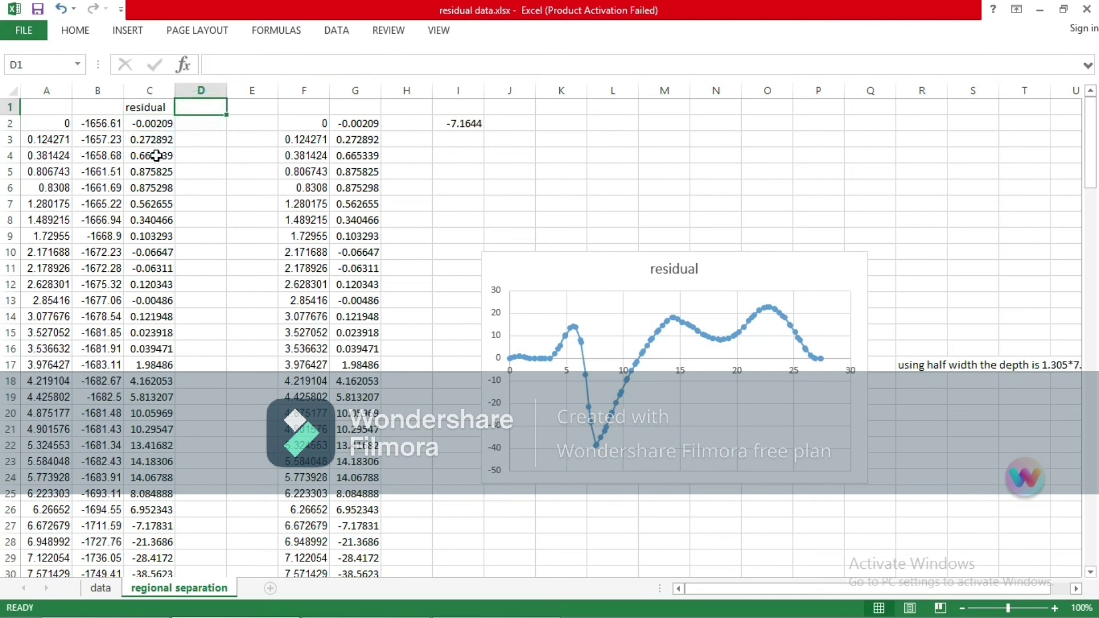
{"action": "scroll", "coordinate": [154, 154], "scroll_direction": "down", "scroll_amount": 20}
{"action": "scroll", "coordinate": [155, 154], "scroll_direction": "up", "scroll_amount": 20}
{"action": "left_click", "coordinate": [464, 123]}
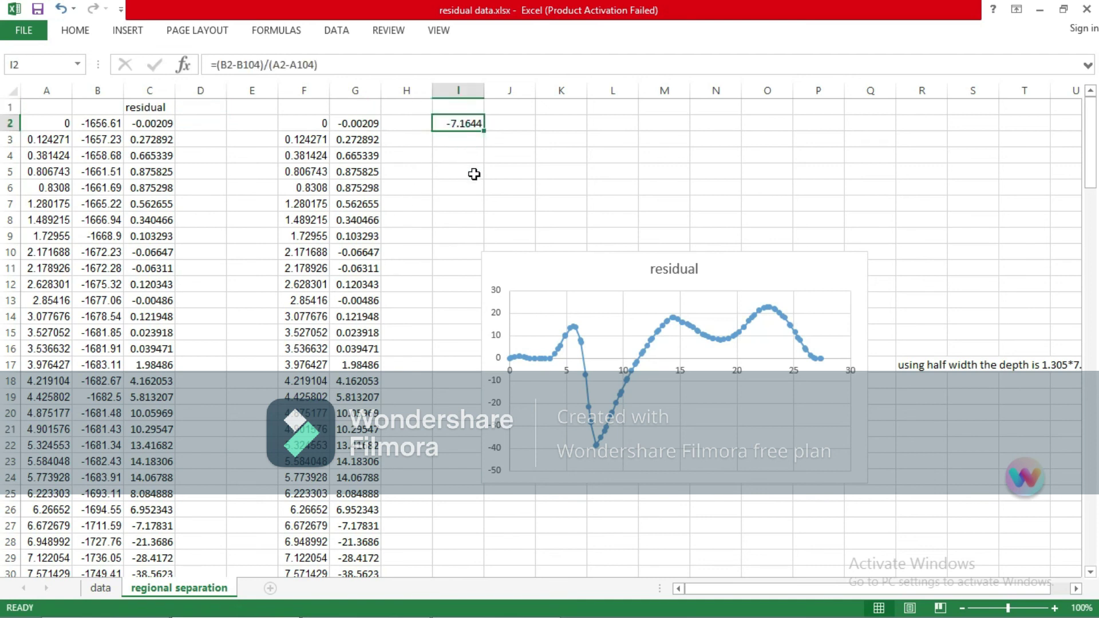
{"action": "key", "text": "Delete"}
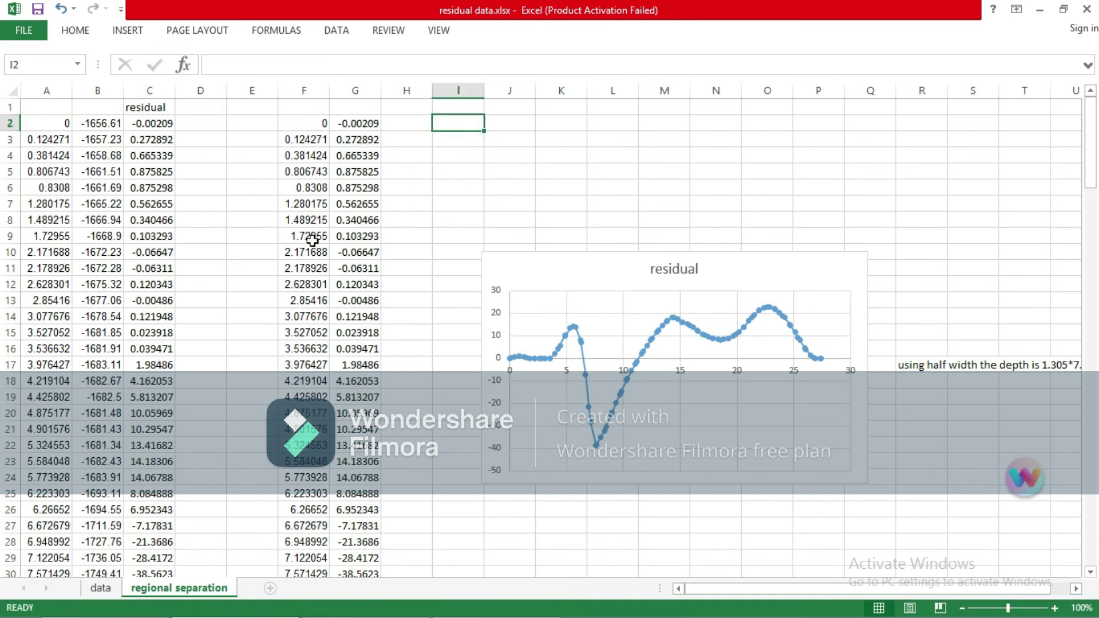